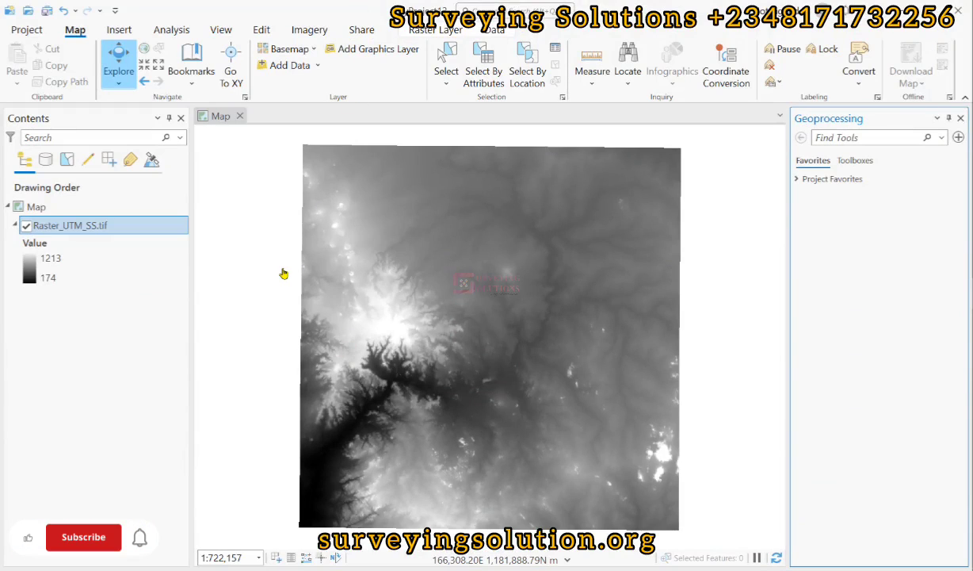
# Step: Open the Symbology pane for Raster_UTM_SS.tif from its Contents legend swatch
pyautogui.click(26, 266)
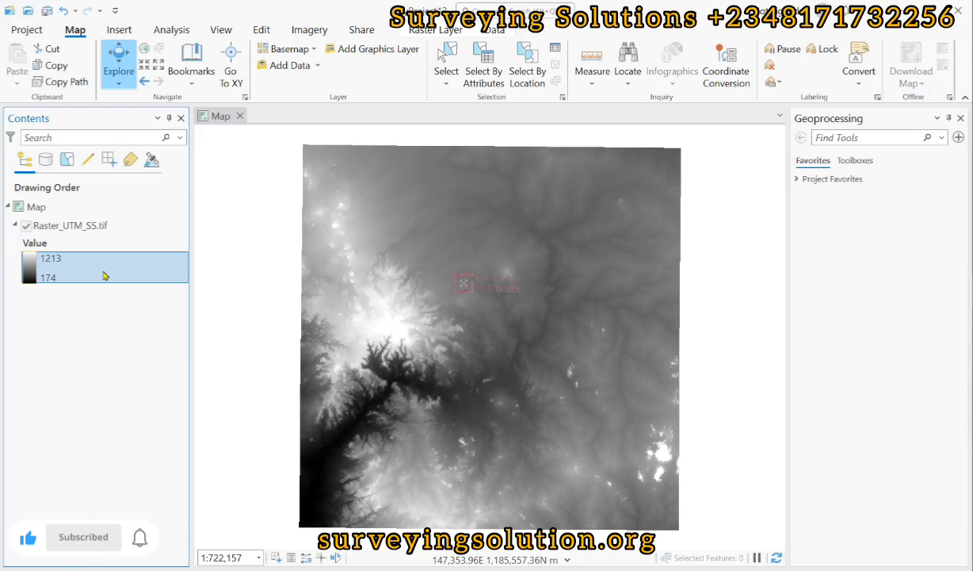
pyautogui.click(31, 274)
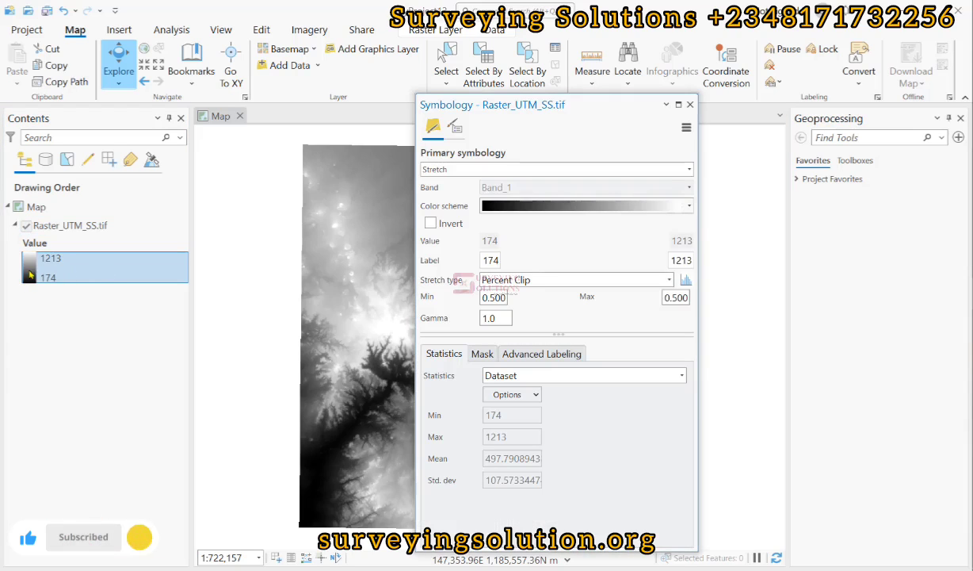
# Step: Try Red to Green, then apply the purple-blue-yellow-red rainbow ramp to the DEM and close Symbology
pyautogui.click(688, 206)
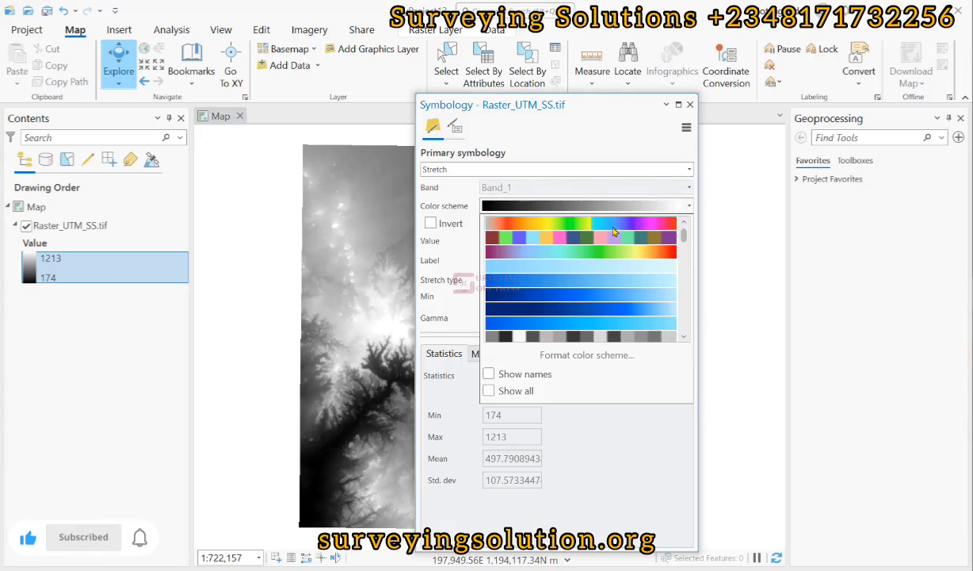
pyautogui.scroll(-5, 624, 242)
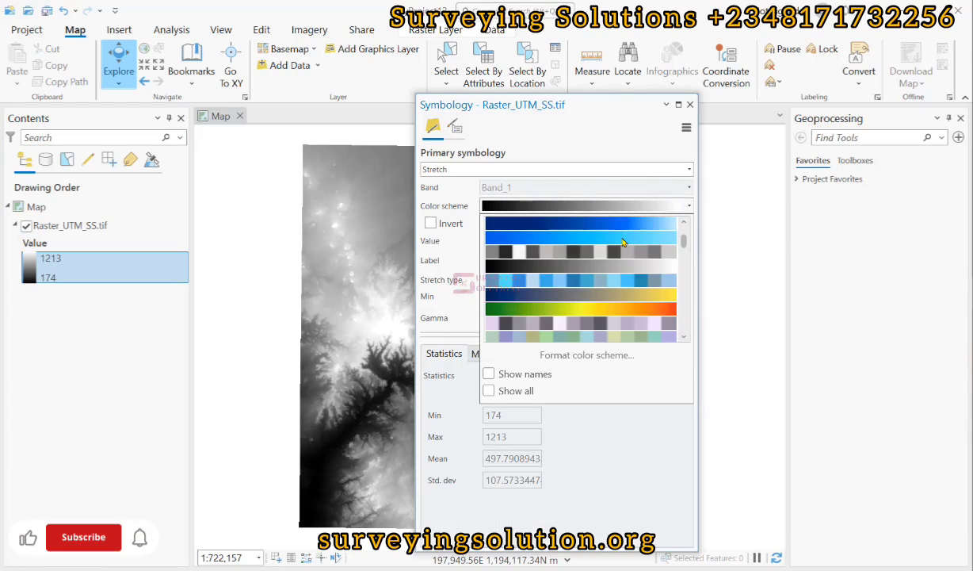
pyautogui.scroll(-5, 623, 241)
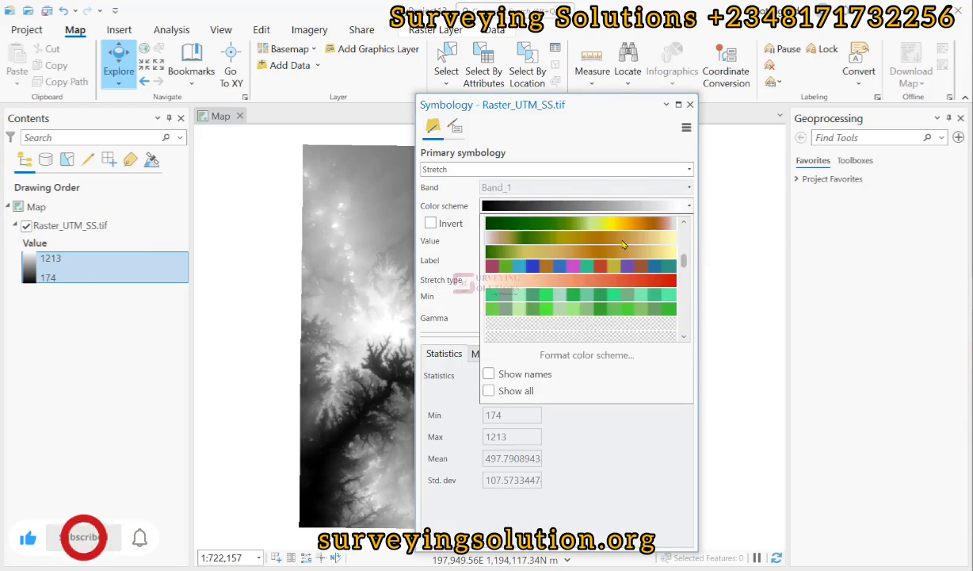
pyautogui.scroll(-5, 623, 244)
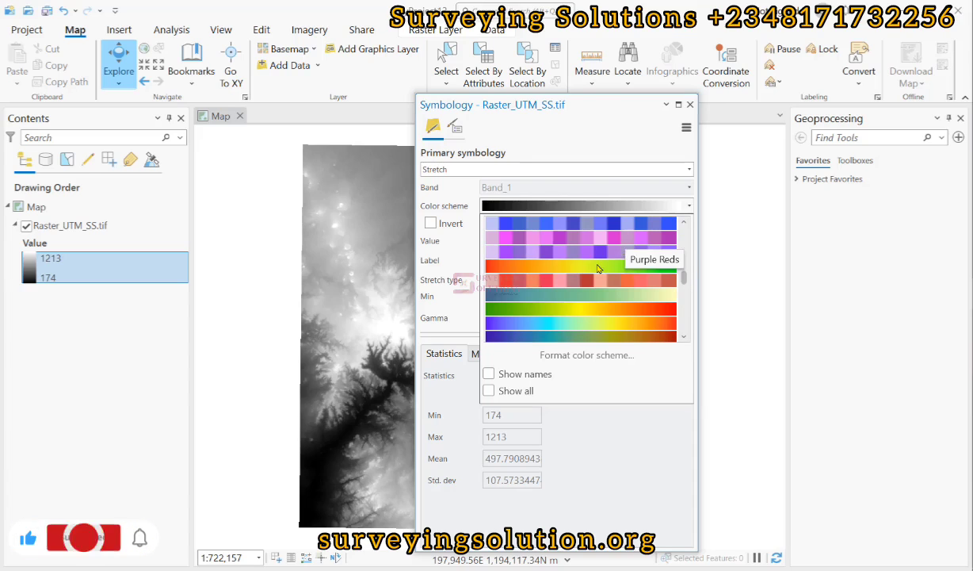
pyautogui.click(596, 266)
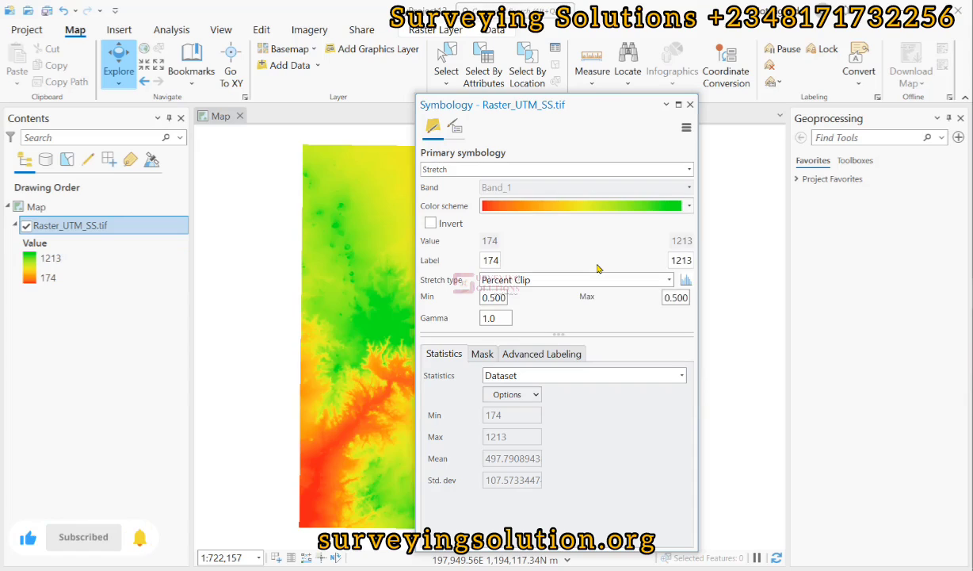
pyautogui.click(689, 206)
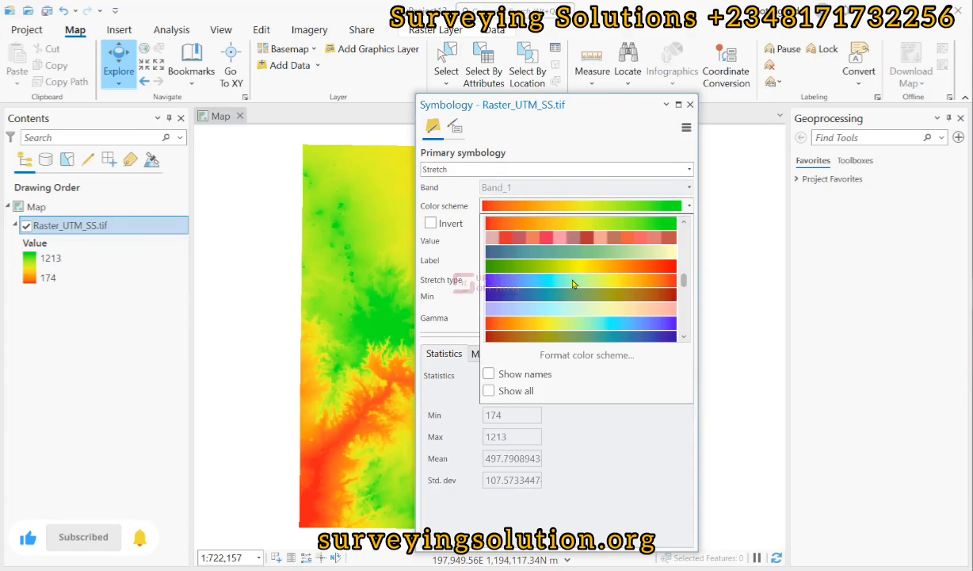
pyautogui.click(571, 281)
pyautogui.click(577, 280)
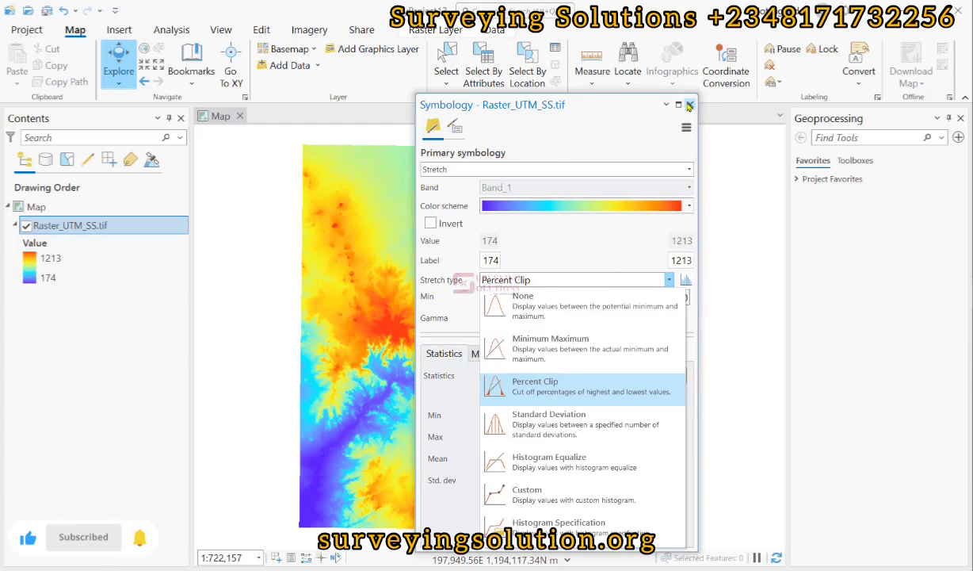
pyautogui.click(689, 105)
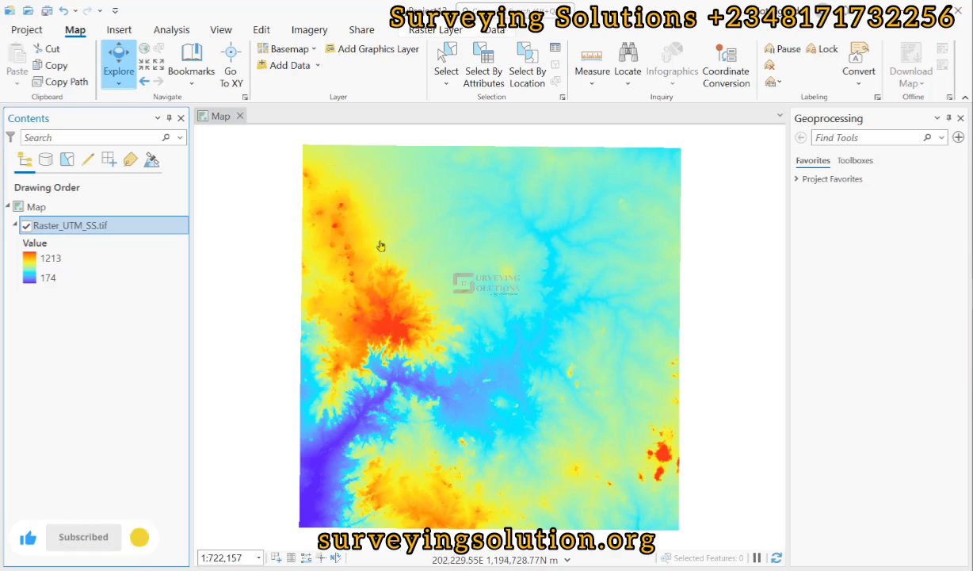
# Step: Find the Hillshade raster function by searching 'hi' in the Analysis tab's Raster Functions
pyautogui.click(175, 30)
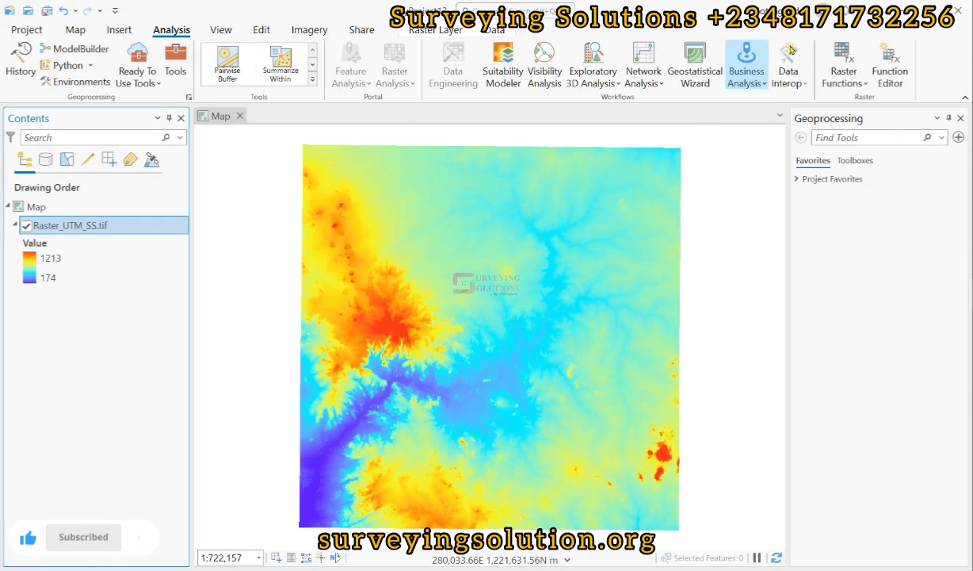
pyautogui.click(845, 57)
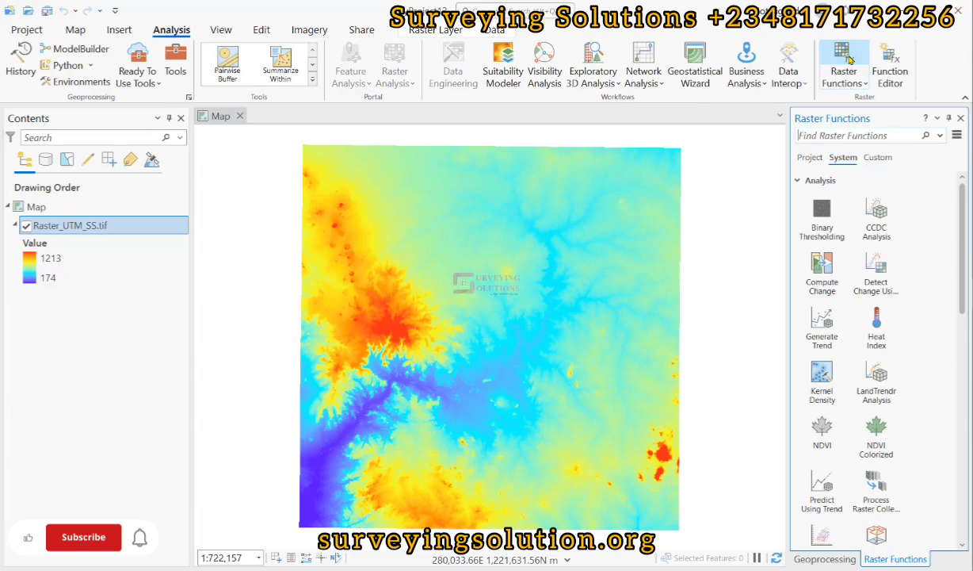
pyautogui.click(823, 134)
pyautogui.write('hillsh')
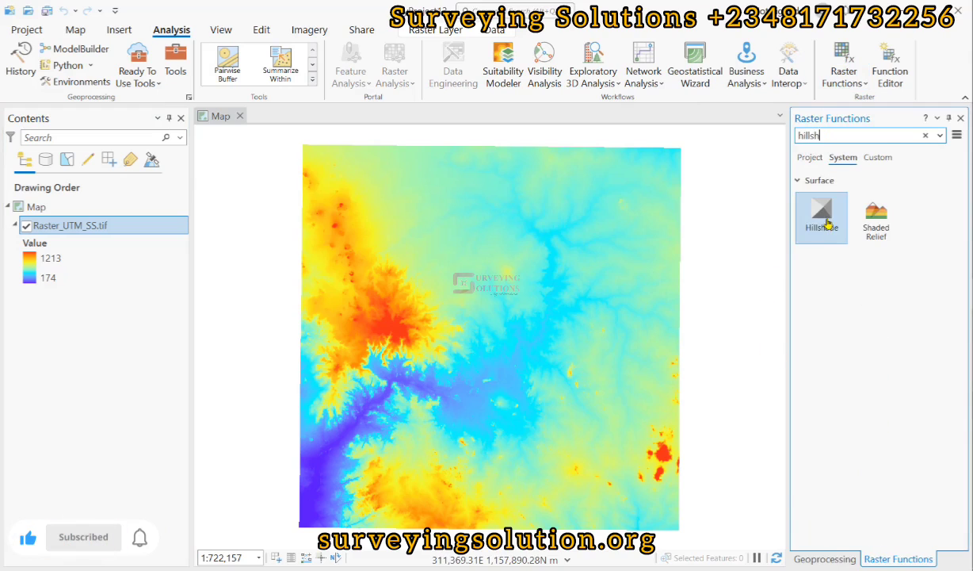
pyautogui.click(824, 220)
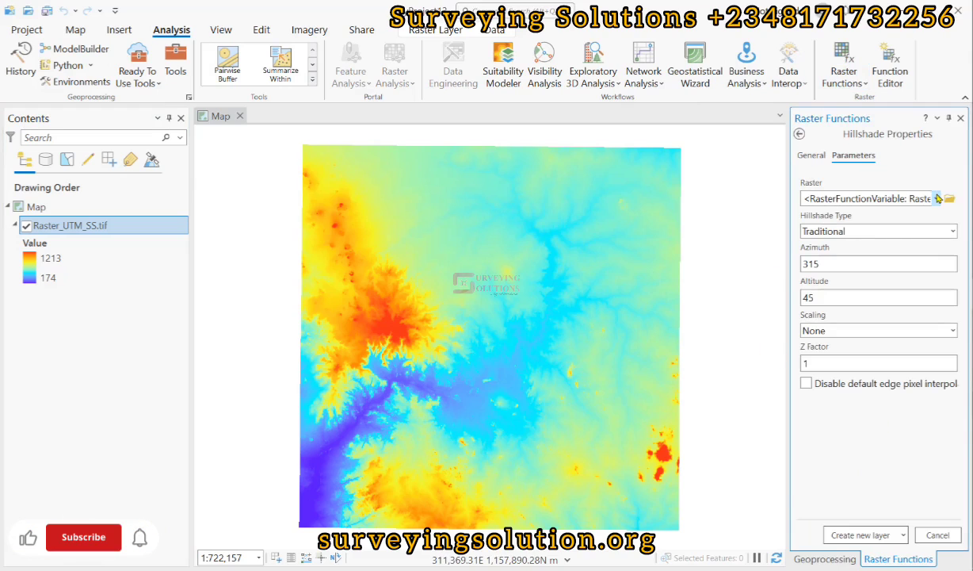
# Step: Set the hillshade input to Raster_UTM_SS.tif, type Multidirectional, Z Factor 5
pyautogui.click(872, 198)
pyautogui.click(861, 214)
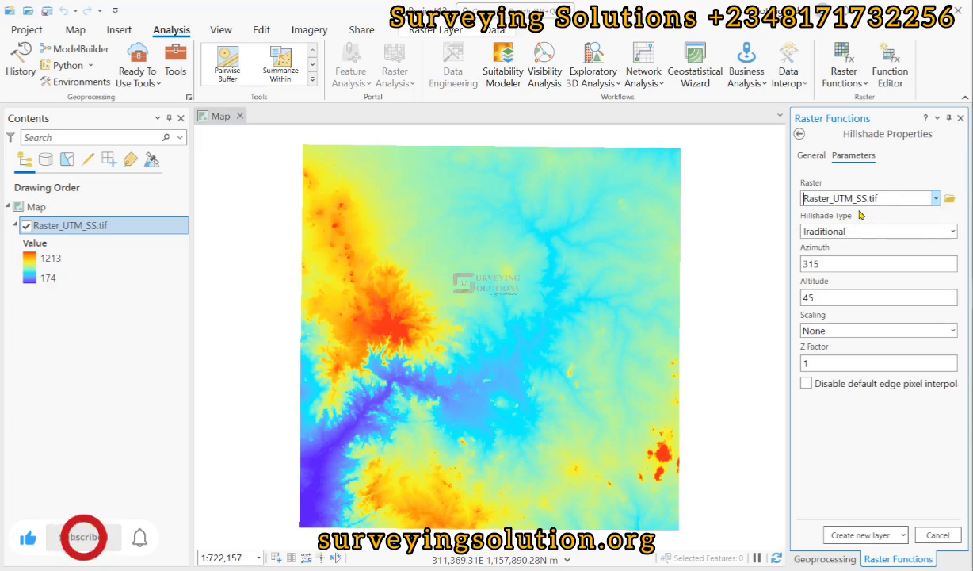
pyautogui.click(954, 231)
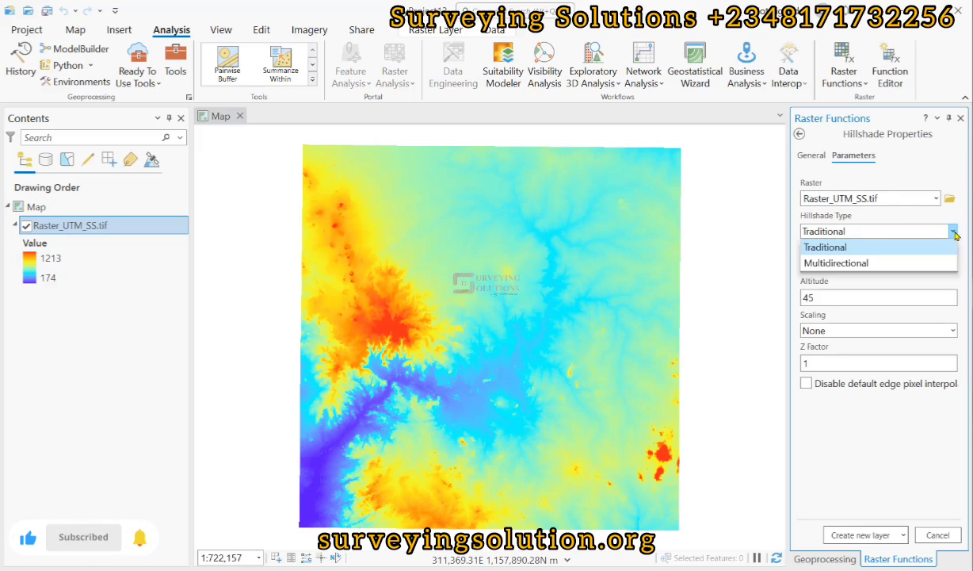
pyautogui.click(834, 263)
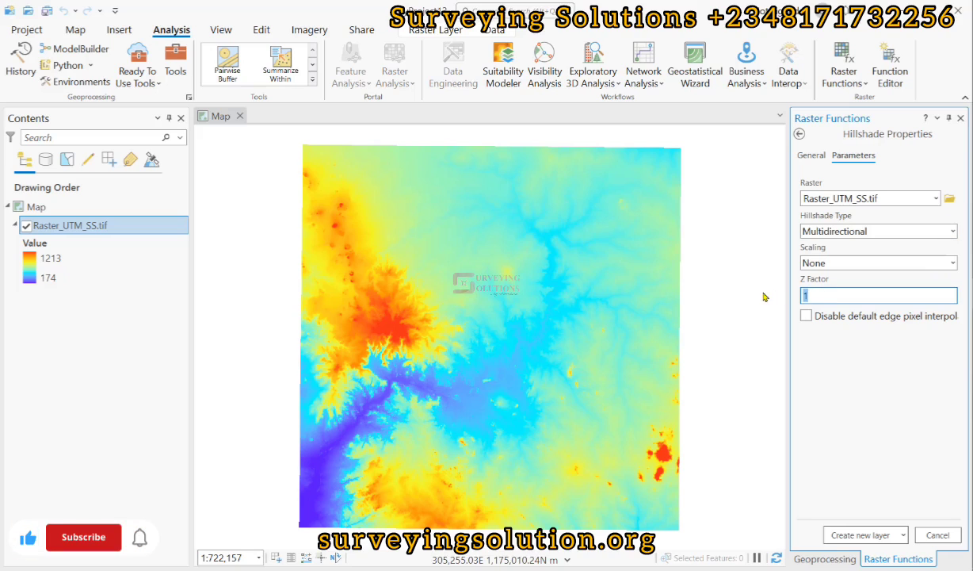
pyautogui.write('5')
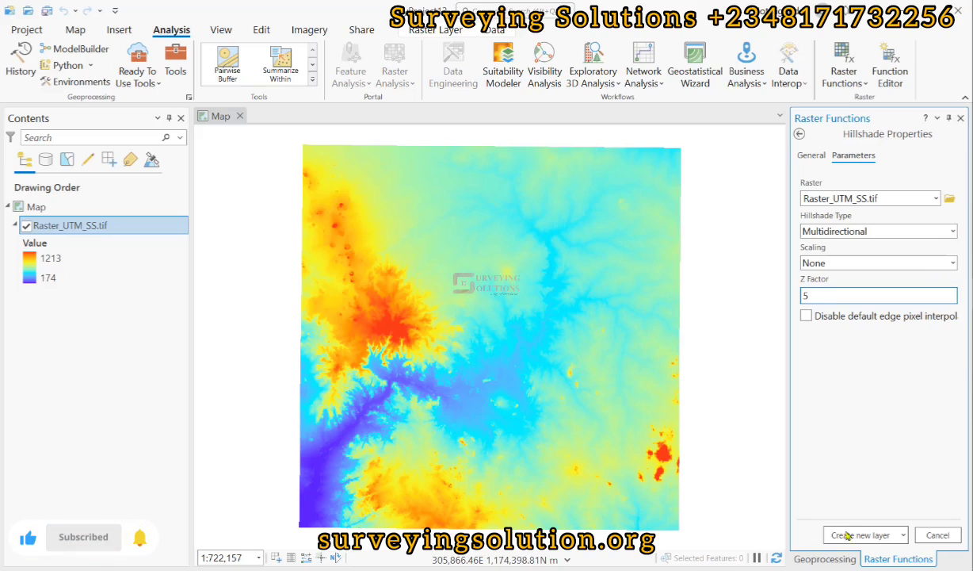
# Step: Create the Hillshade_Raster_UTM_SS.tif layer and drag Raster_UTM_SS.tif above it in Contents
pyautogui.click(903, 535)
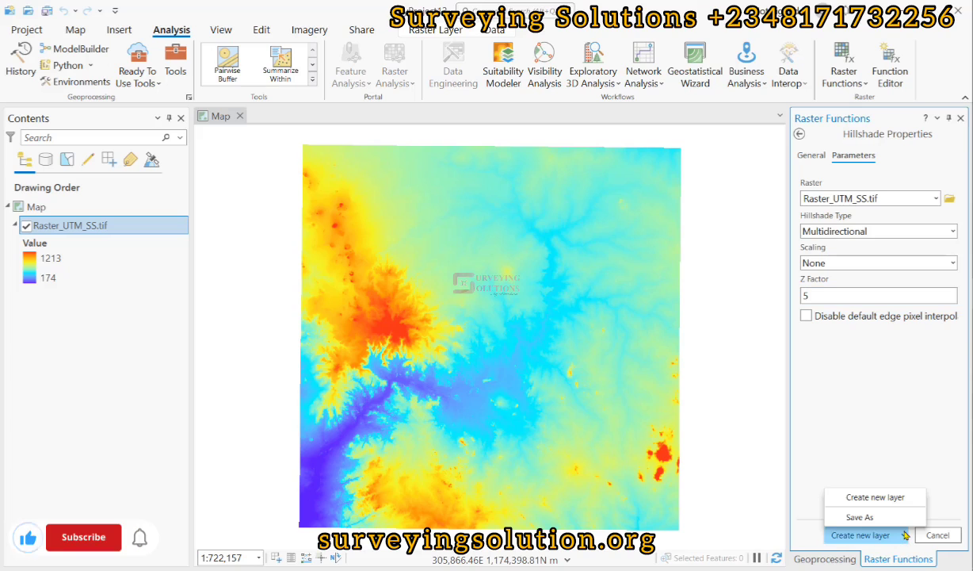
pyautogui.click(874, 499)
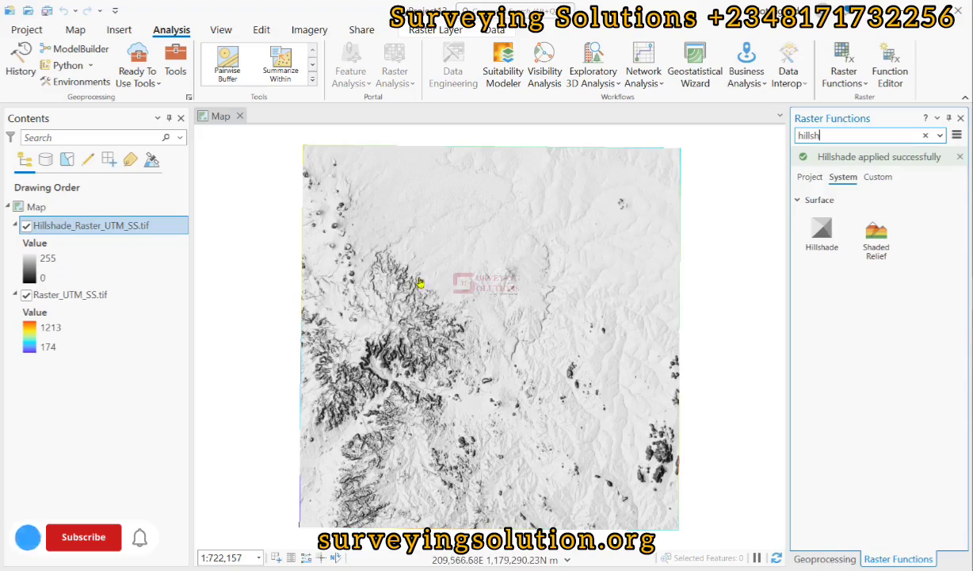
pyautogui.scroll(1, 396, 380)
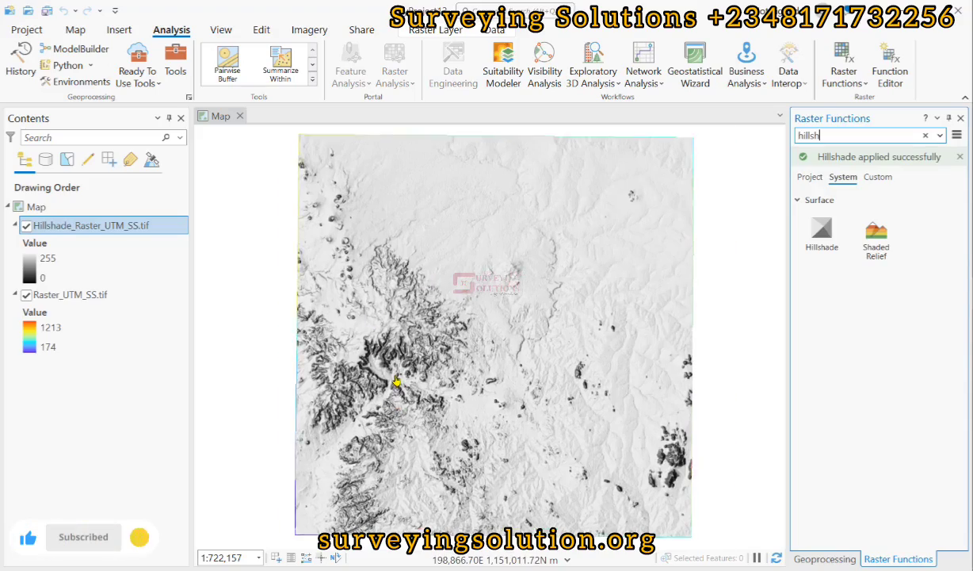
pyautogui.scroll(4, 396, 381)
pyautogui.scroll(-1, 396, 380)
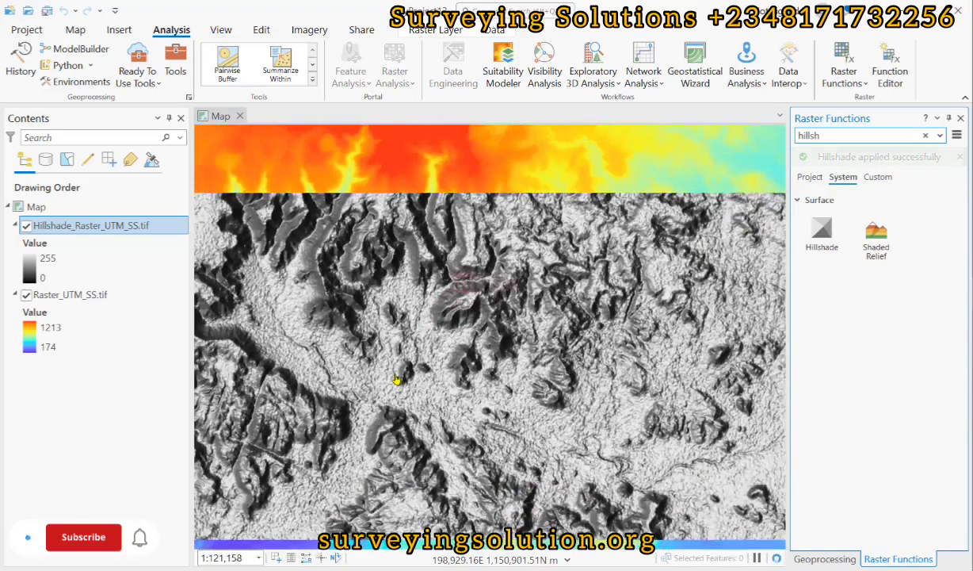
pyautogui.scroll(-1, 396, 380)
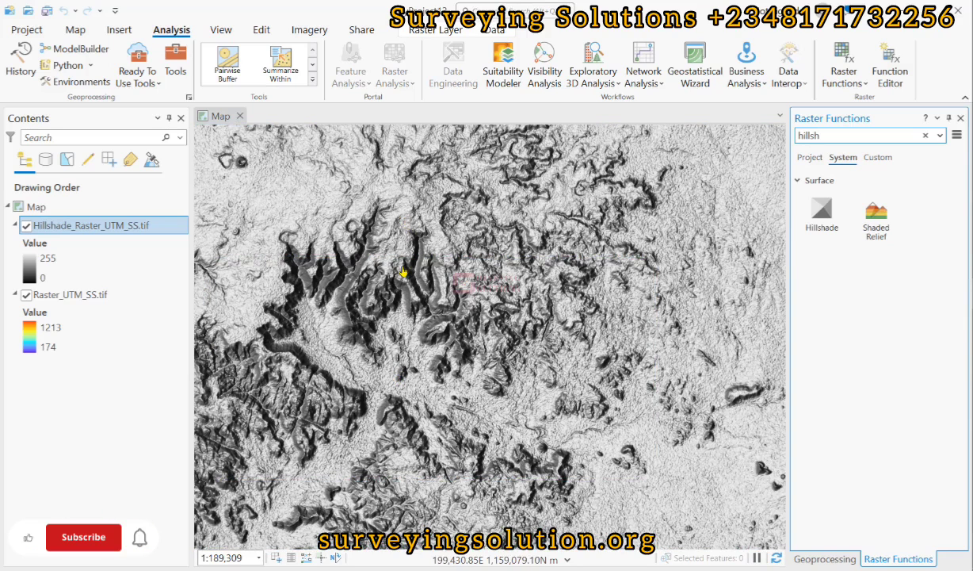
pyautogui.moveTo(70, 294); pyautogui.dragTo(82, 229)
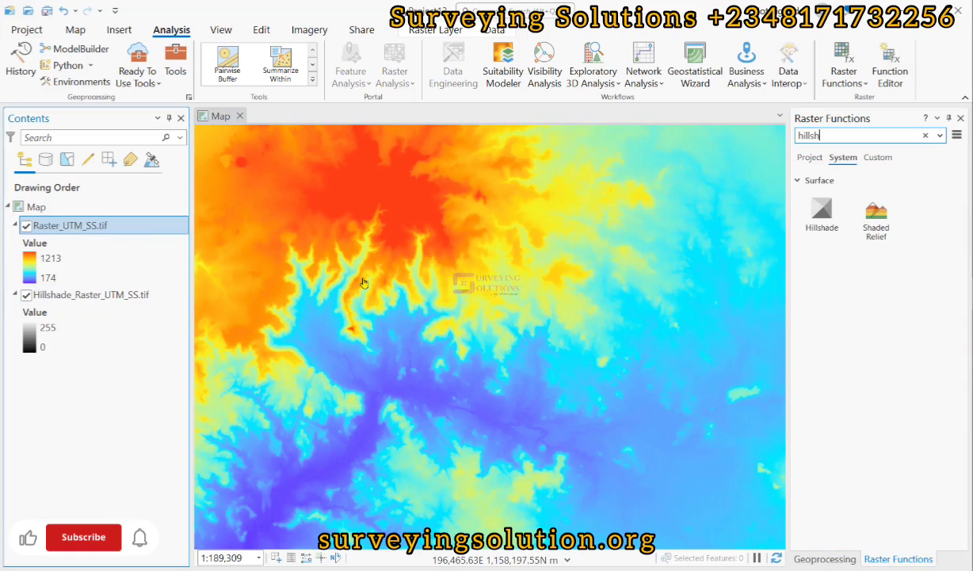
# Step: Zoom to the full Raster_UTM_SS.tif extent and enter 50 as the DEM layer's Transparency
pyautogui.rightClick(73, 225)
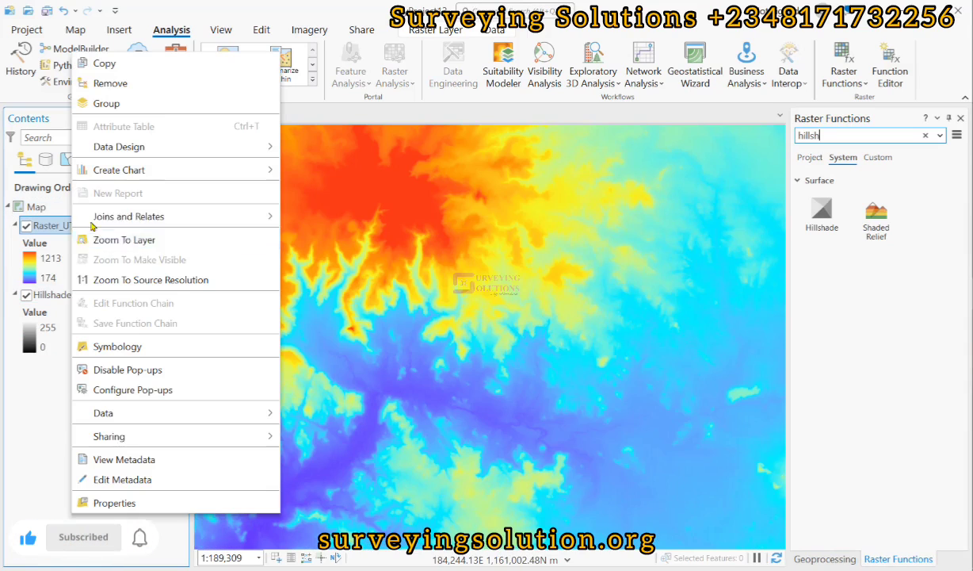
pyautogui.click(136, 240)
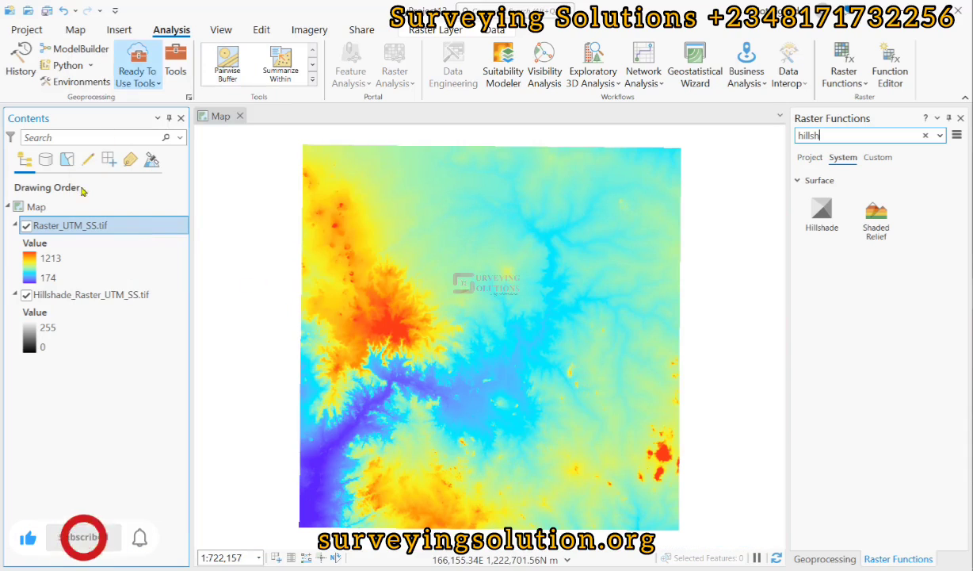
pyautogui.click(435, 30)
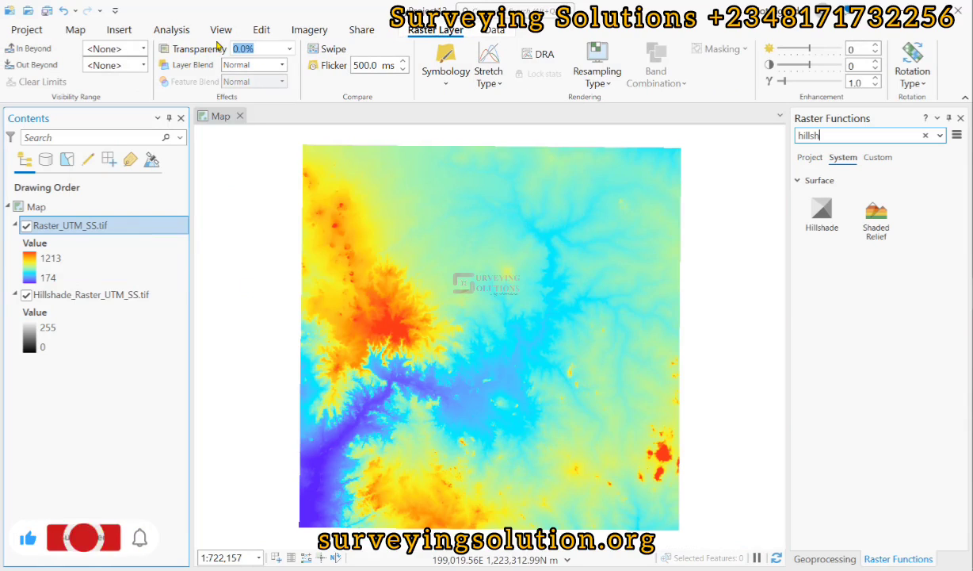
pyautogui.write('50')
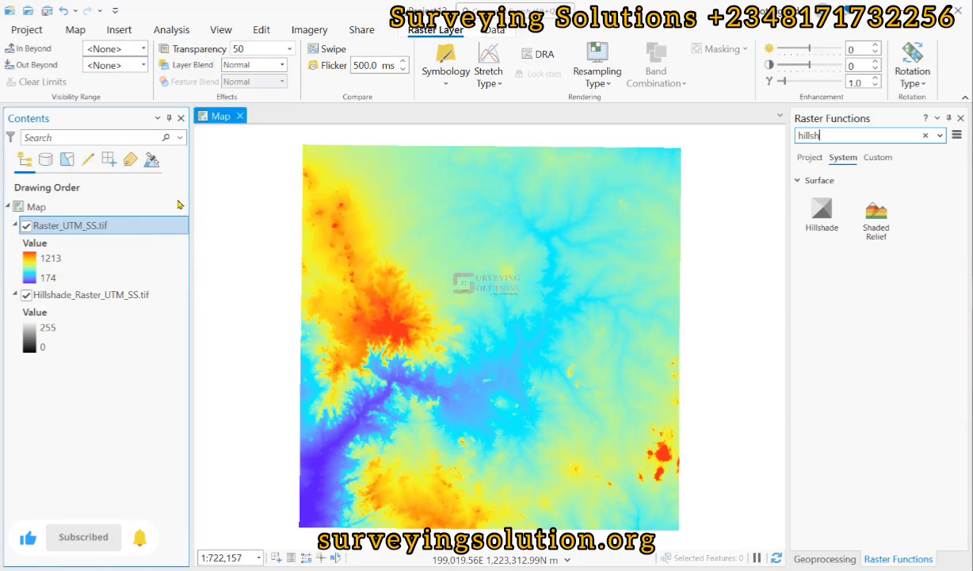
pyautogui.click(169, 351)
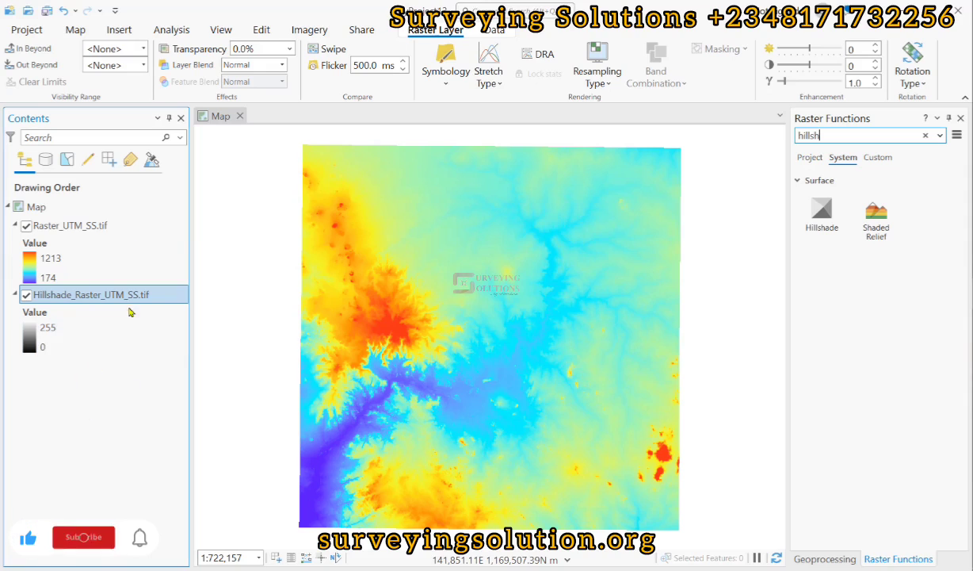
pyautogui.click(81, 277)
pyautogui.click(80, 224)
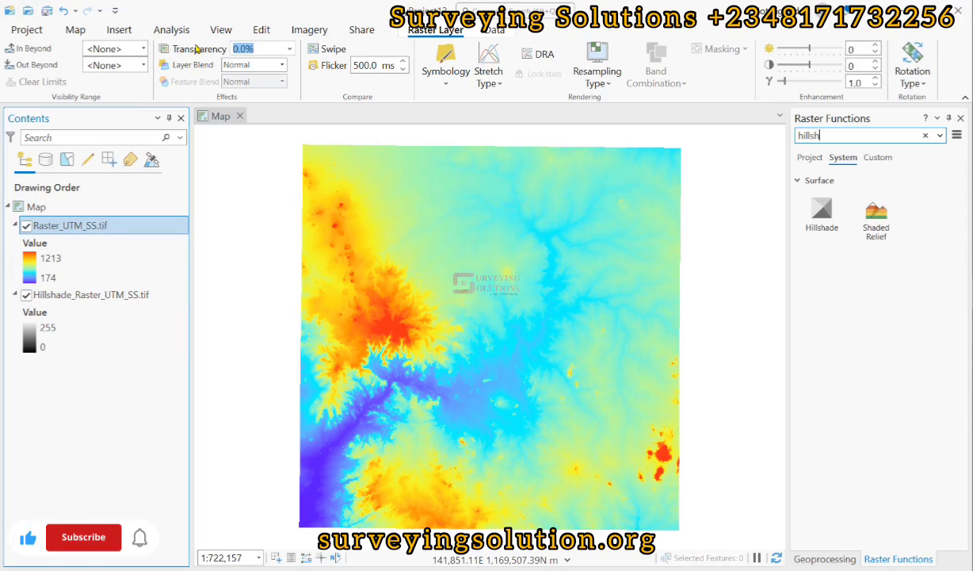
# Step: Apply 50% DEM transparency, toggle the hillshade off and on to compare, then zoom in
pyautogui.write('50')
pyautogui.press('Return')
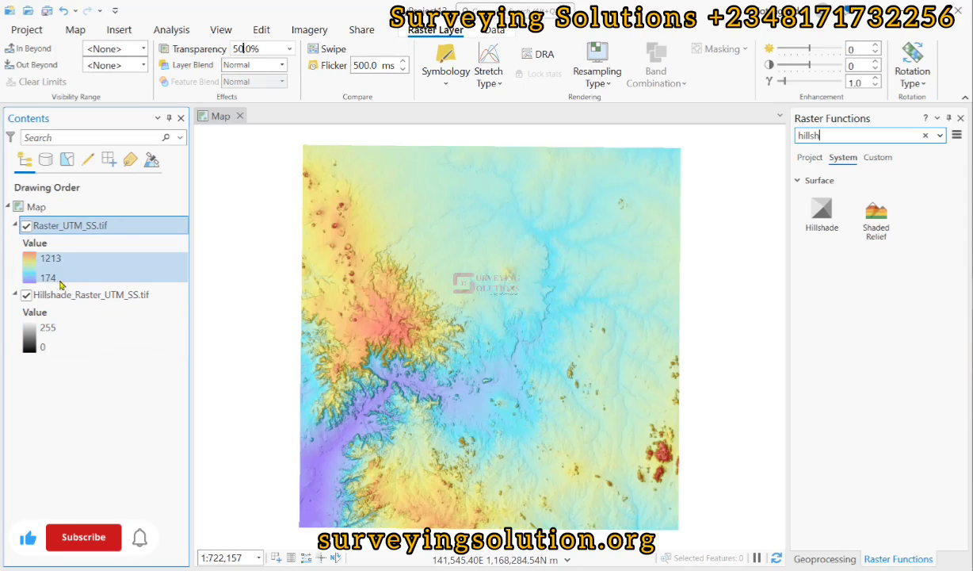
pyautogui.click(27, 296)
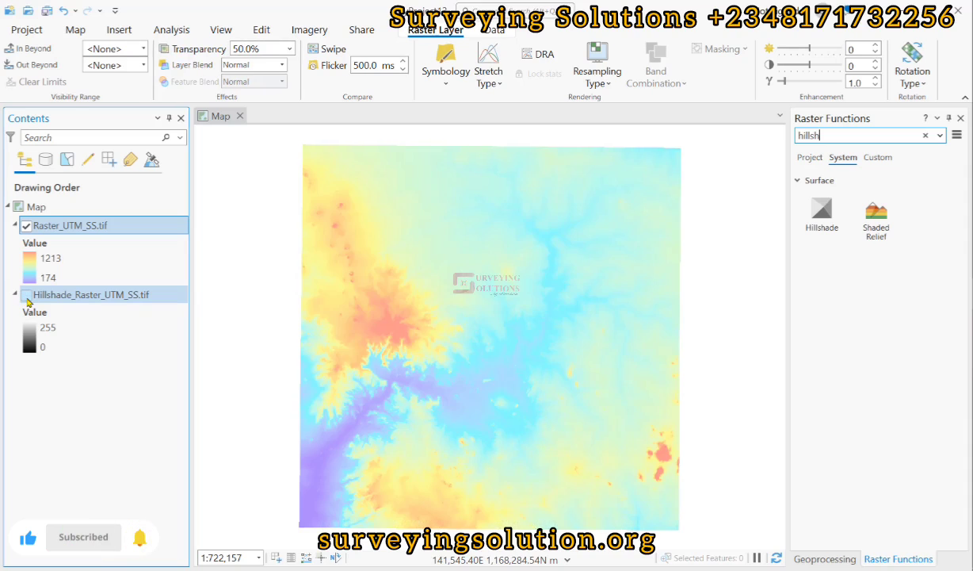
pyautogui.click(26, 294)
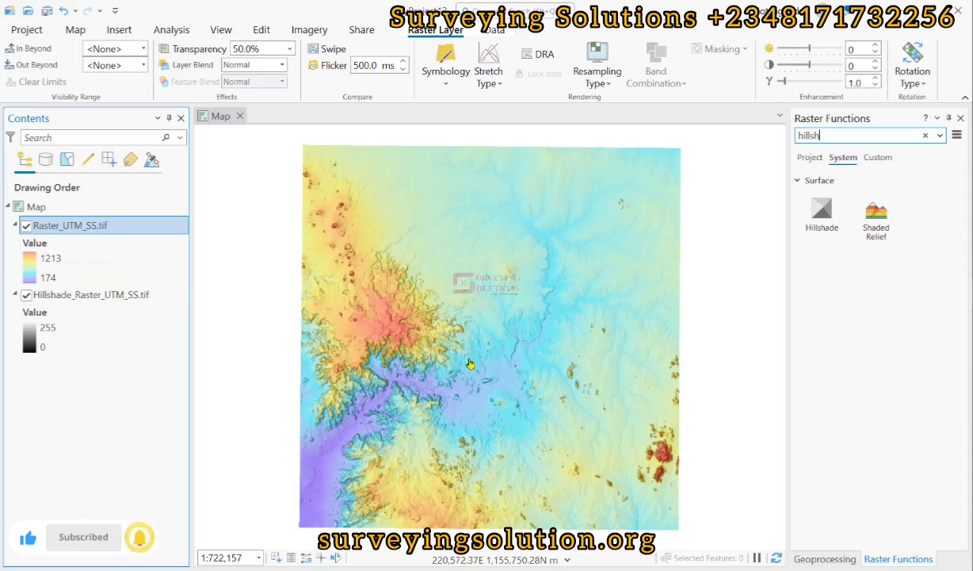
pyautogui.scroll(5, 470, 363)
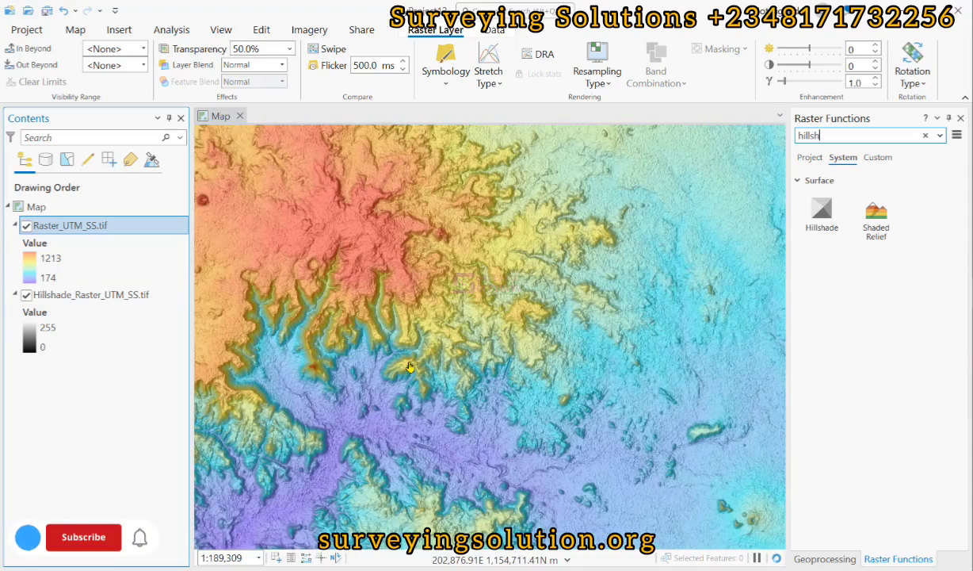
pyautogui.scroll(-2, 329, 436)
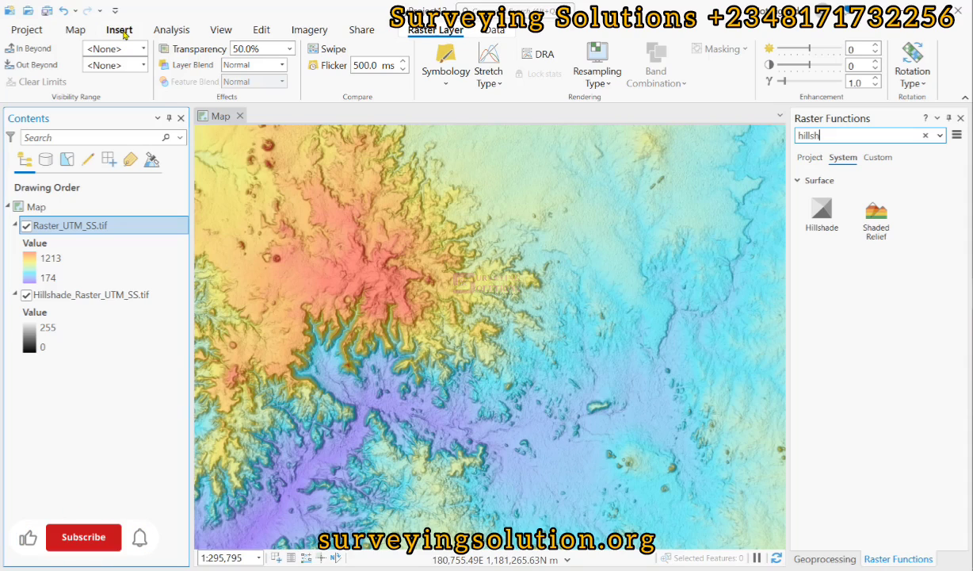
# Step: Convert the map with View > Convert > To Local Scene, producing the Map_3D scene
pyautogui.click(211, 29)
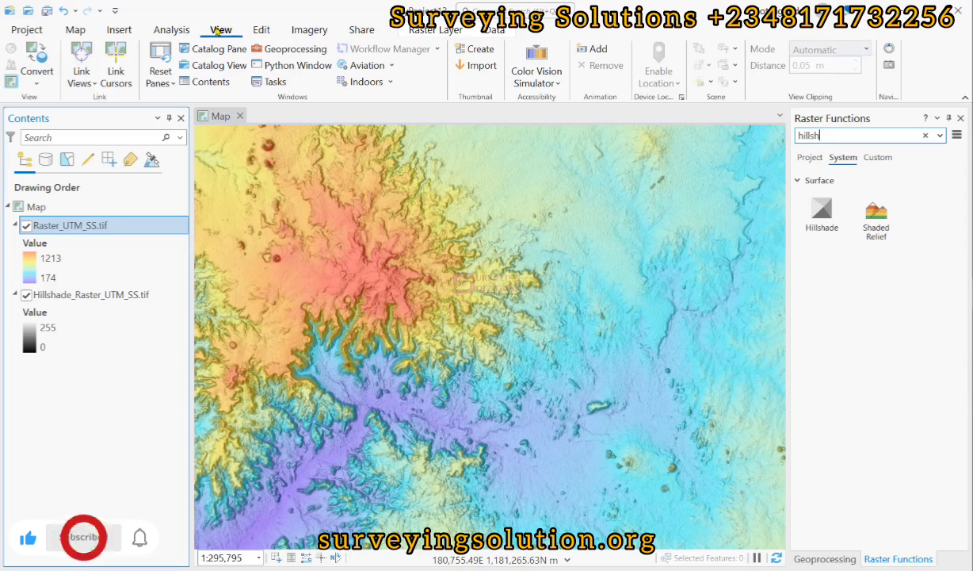
pyautogui.click(37, 77)
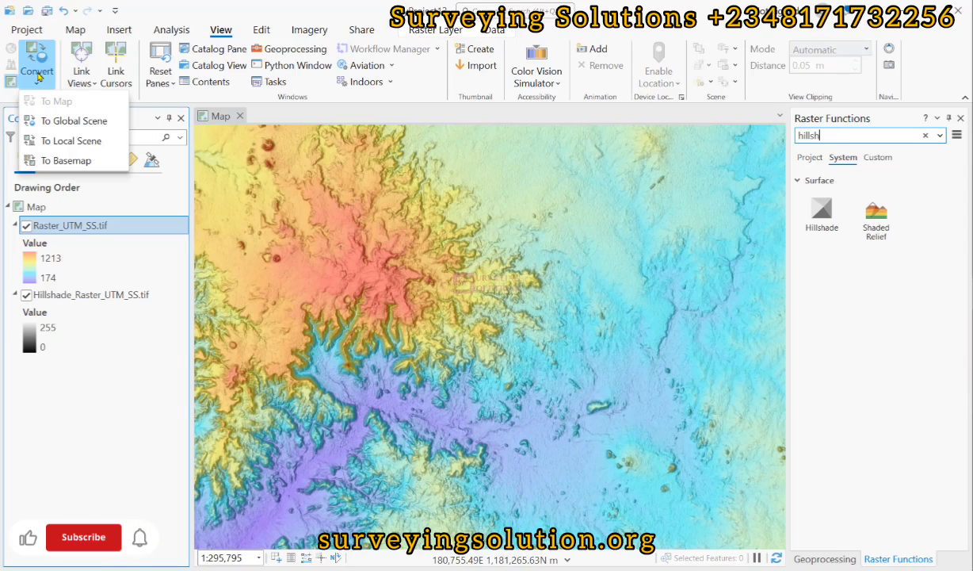
pyautogui.click(64, 141)
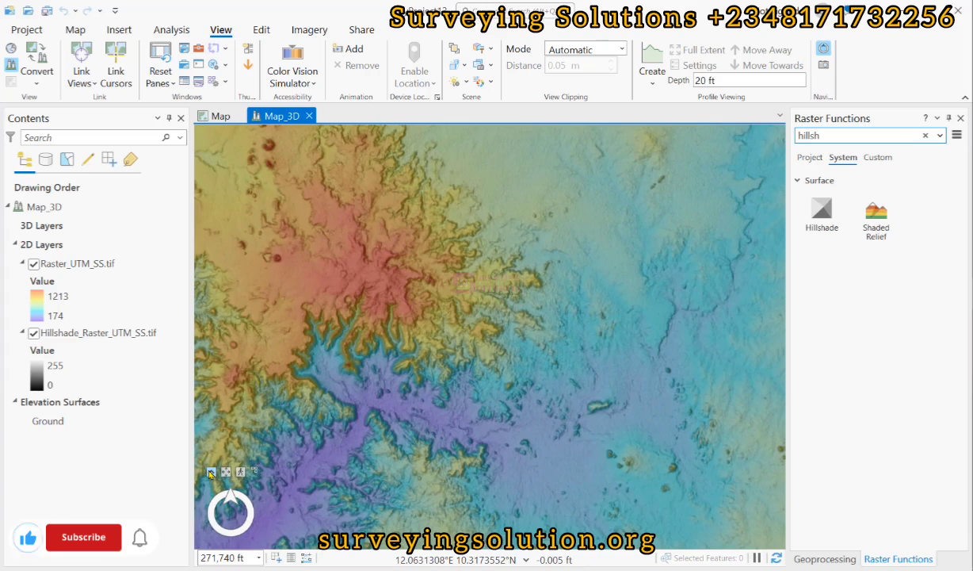
# Step: Expand the navigator and rotate the scene's heading about 135 degrees
pyautogui.click(211, 473)
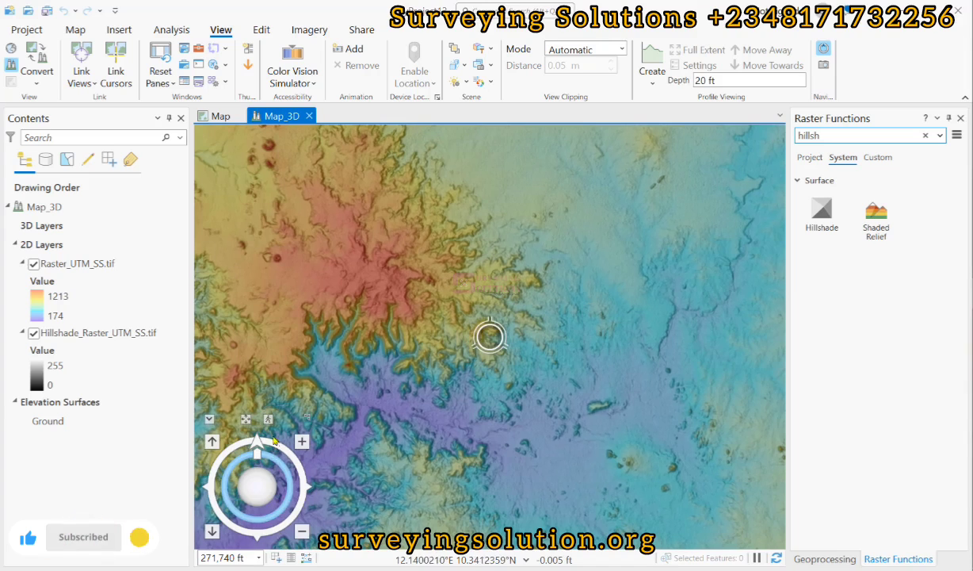
pyautogui.moveTo(273, 440); pyautogui.dragTo(280, 444)
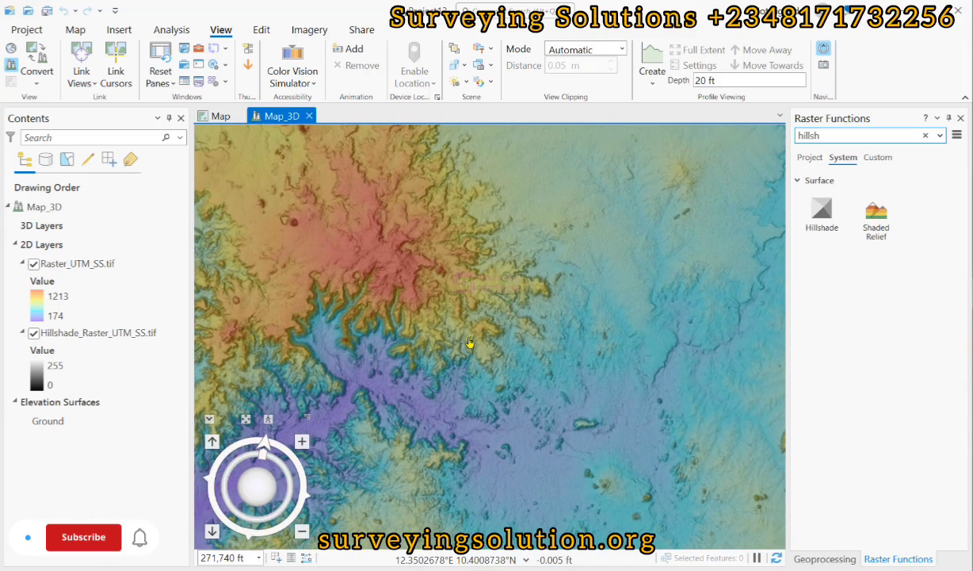
pyautogui.scroll(-2, 471, 341)
pyautogui.scroll(1, 485, 337)
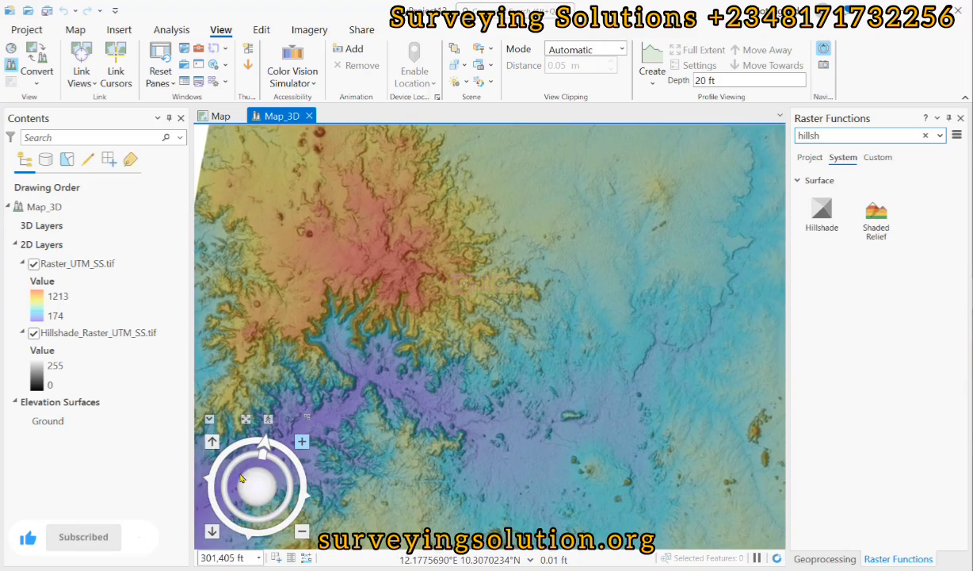
pyautogui.moveTo(263, 452); pyautogui.dragTo(279, 423)
pyautogui.scroll(3, 379, 371)
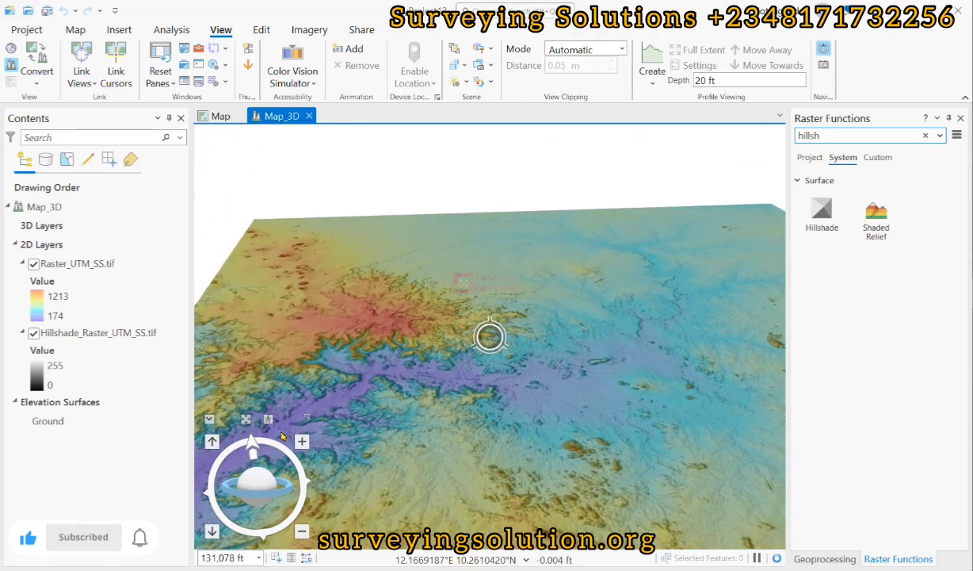
pyautogui.scroll(3, 379, 370)
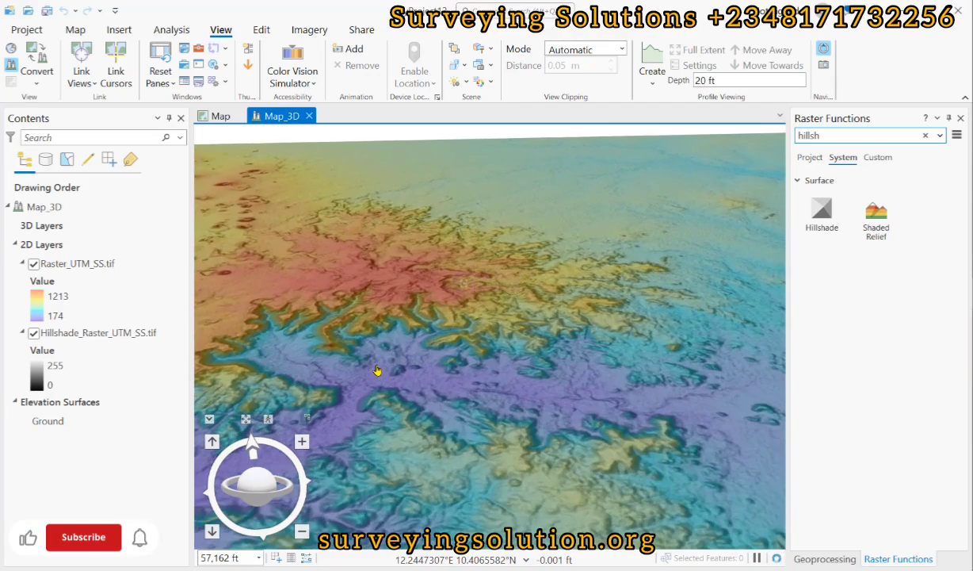
# Step: Pan, tilt and zoom the scene for a closer oblique view of the red highlands
pyautogui.moveTo(379, 371); pyautogui.dragTo(527, 232)
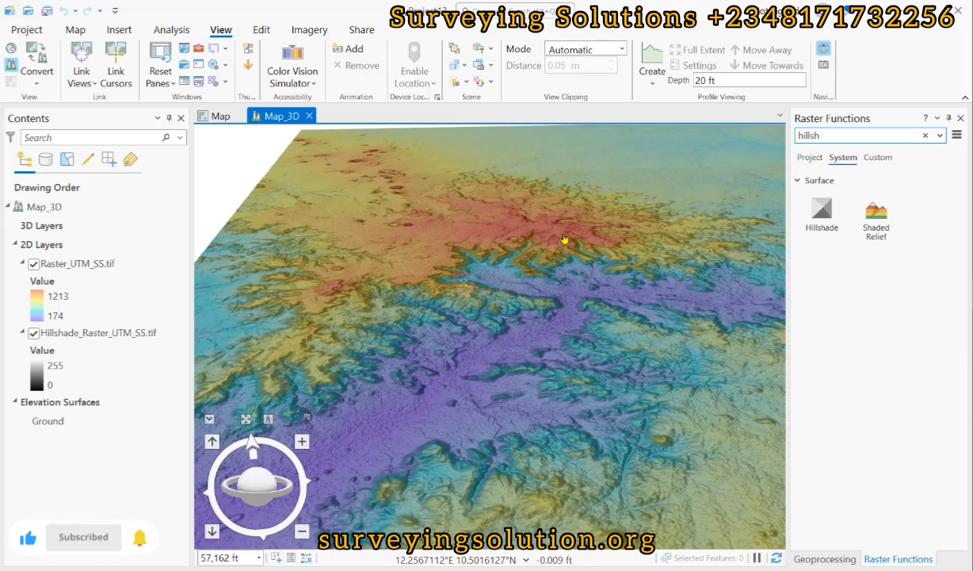
pyautogui.moveTo(564, 238); pyautogui.dragTo(534, 303)
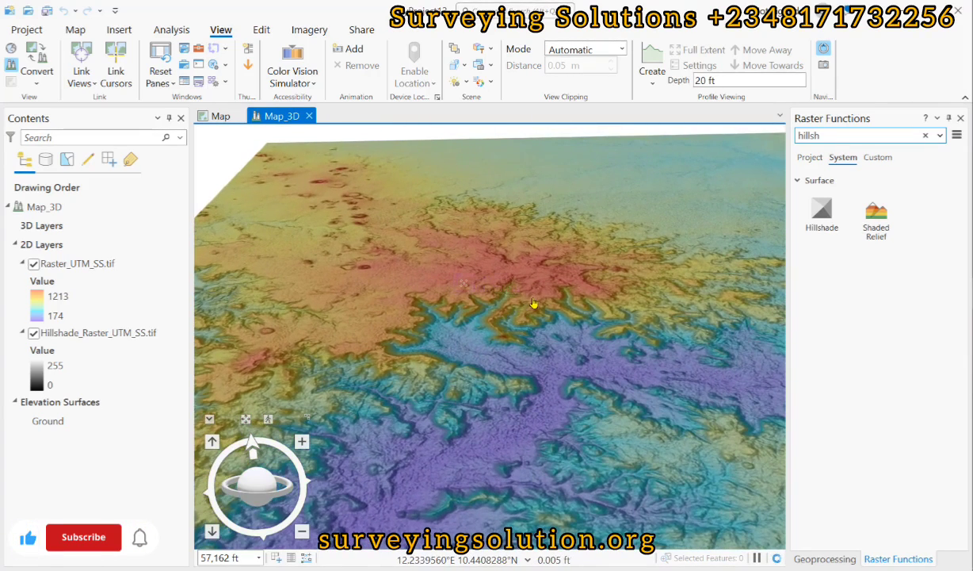
pyautogui.scroll(3, 534, 303)
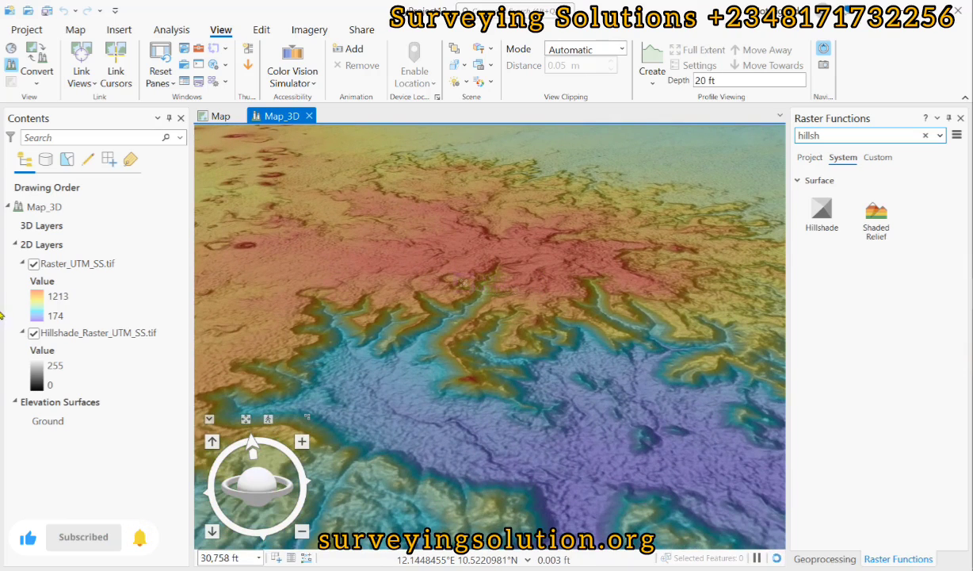
pyautogui.click(64, 297)
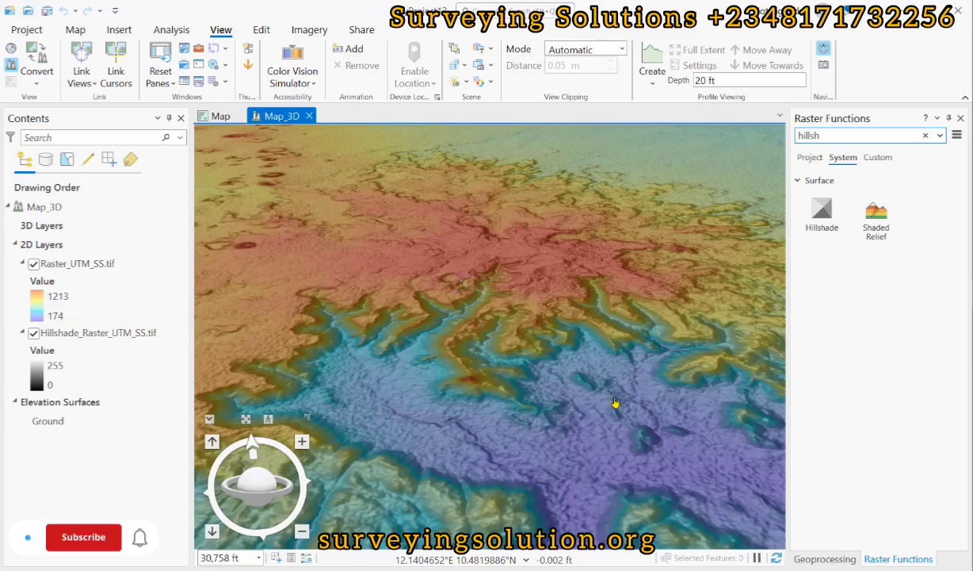
pyautogui.moveTo(590, 387); pyautogui.dragTo(436, 335)
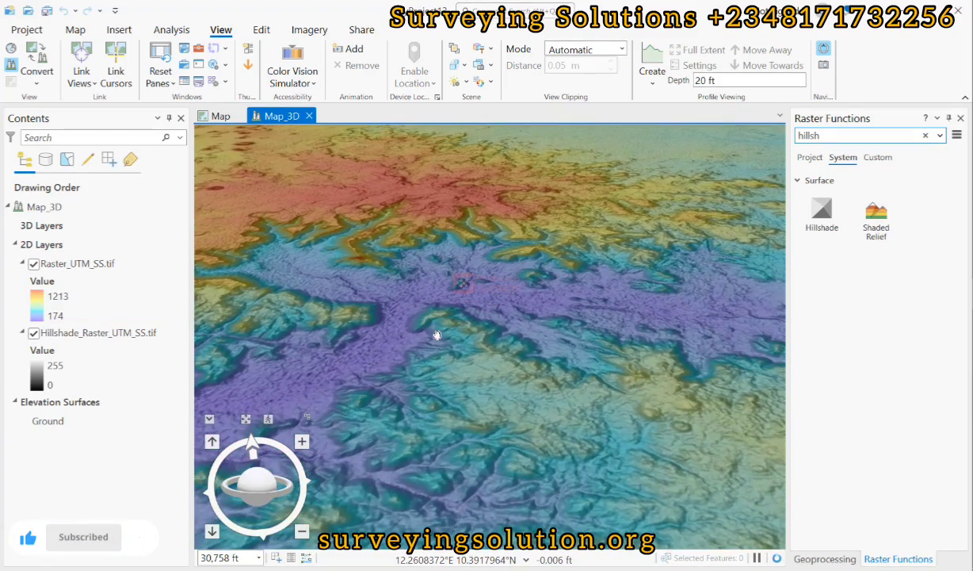
pyautogui.moveTo(241, 497); pyautogui.dragTo(264, 456)
pyautogui.scroll(-6, 428, 329)
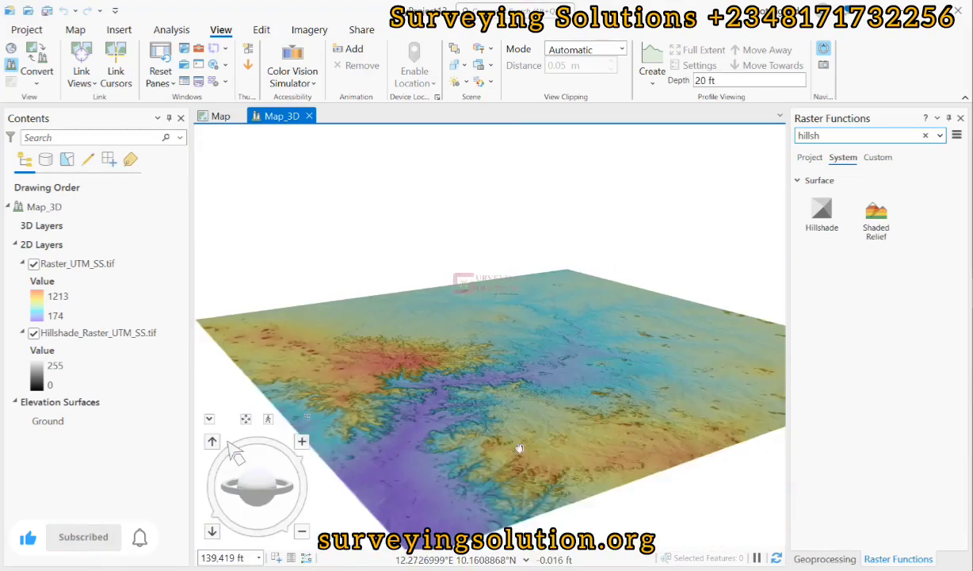
pyautogui.moveTo(238, 471); pyautogui.dragTo(235, 470)
pyautogui.scroll(5, 667, 365)
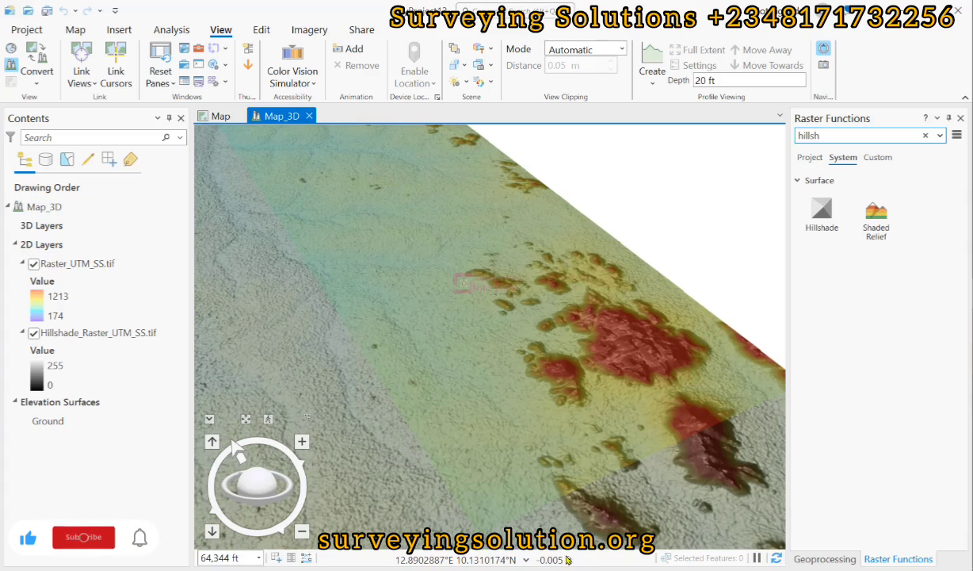
# Step: In the Map_3D scene properties, change Elevation Units from Feet to Meters
pyautogui.click(42, 227)
pyautogui.rightClick(43, 228)
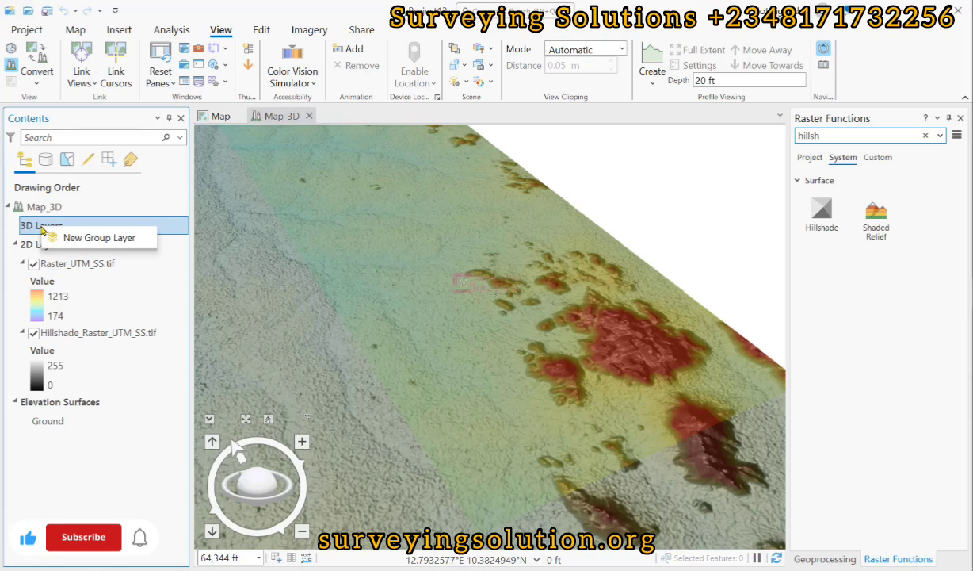
pyautogui.click(29, 208)
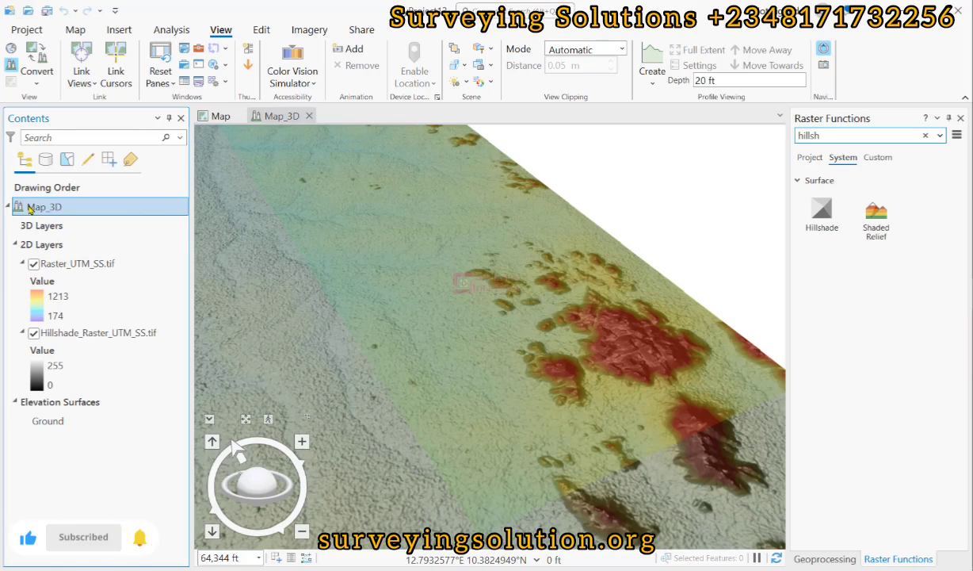
pyautogui.rightClick(29, 208)
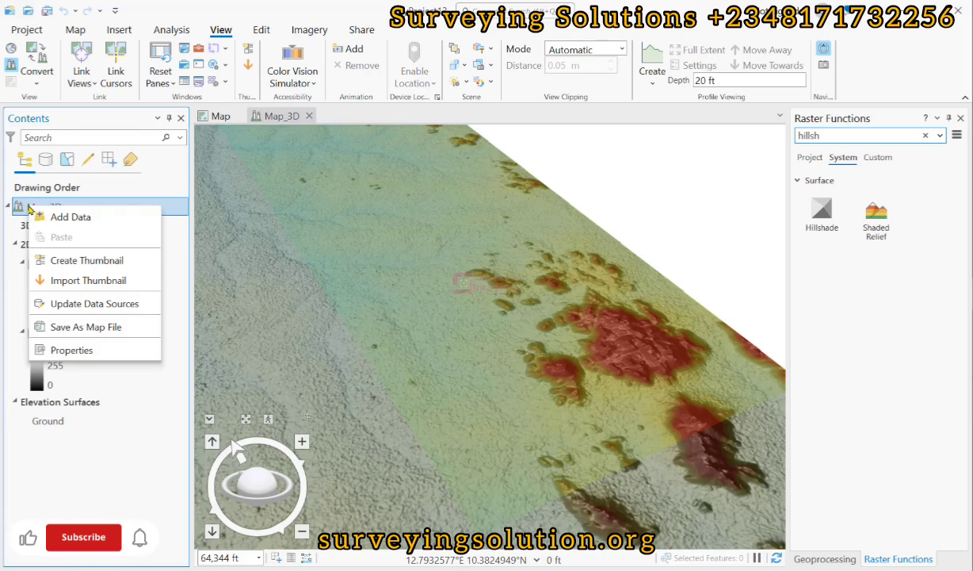
pyautogui.click(71, 350)
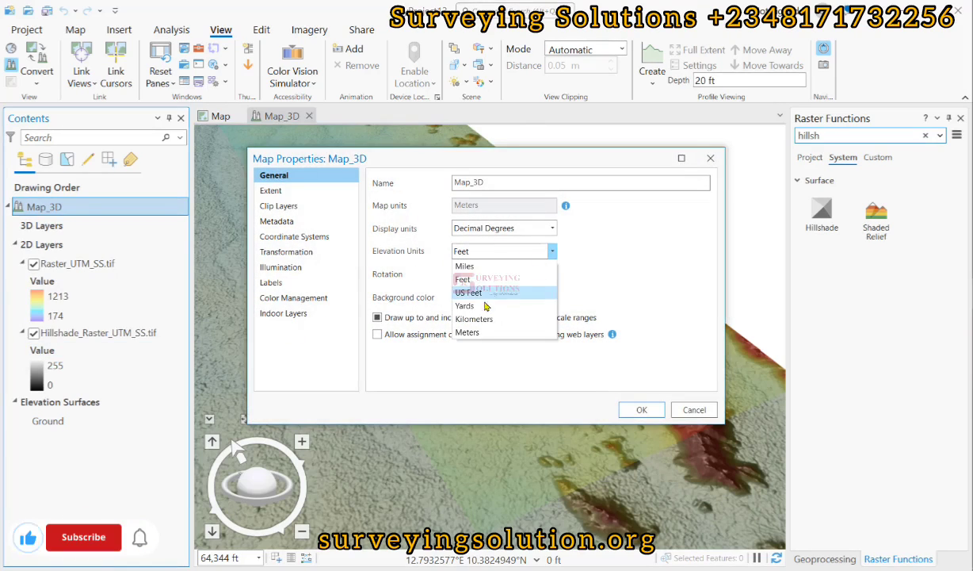
pyautogui.click(467, 332)
pyautogui.click(642, 409)
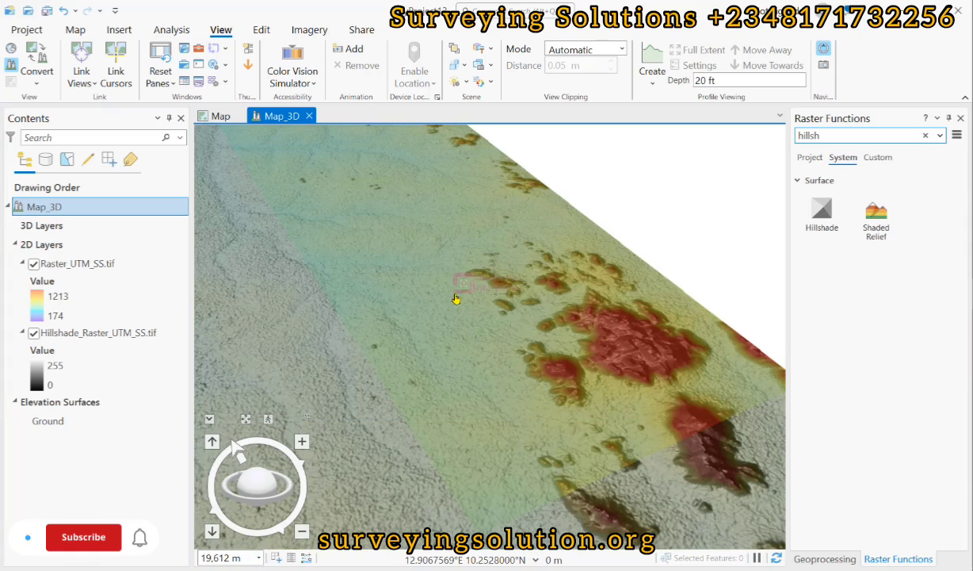
# Step: Zoom out once and pan the terrain up and to the right to centre the red highland
pyautogui.scroll(-5, 456, 299)
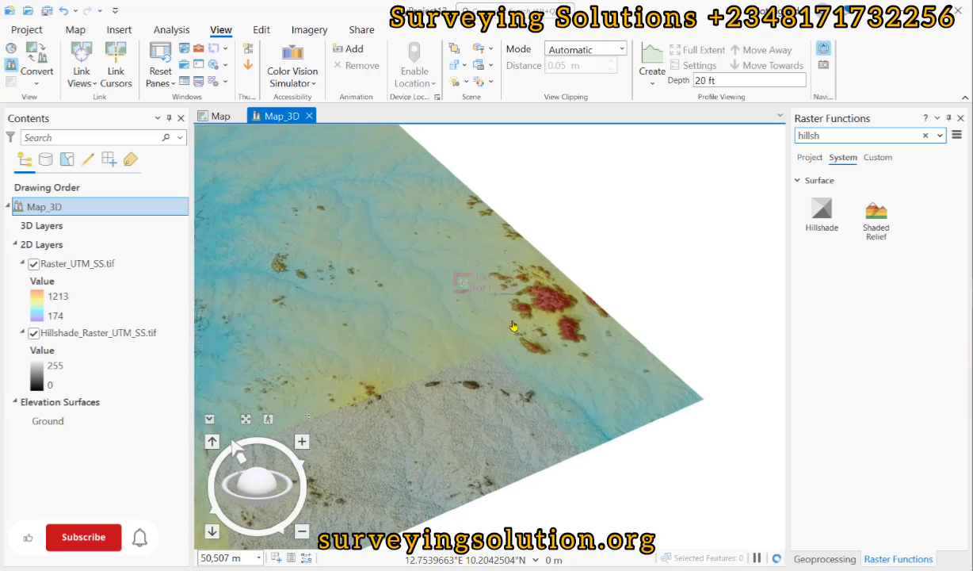
pyautogui.moveTo(515, 321); pyautogui.dragTo(633, 287)
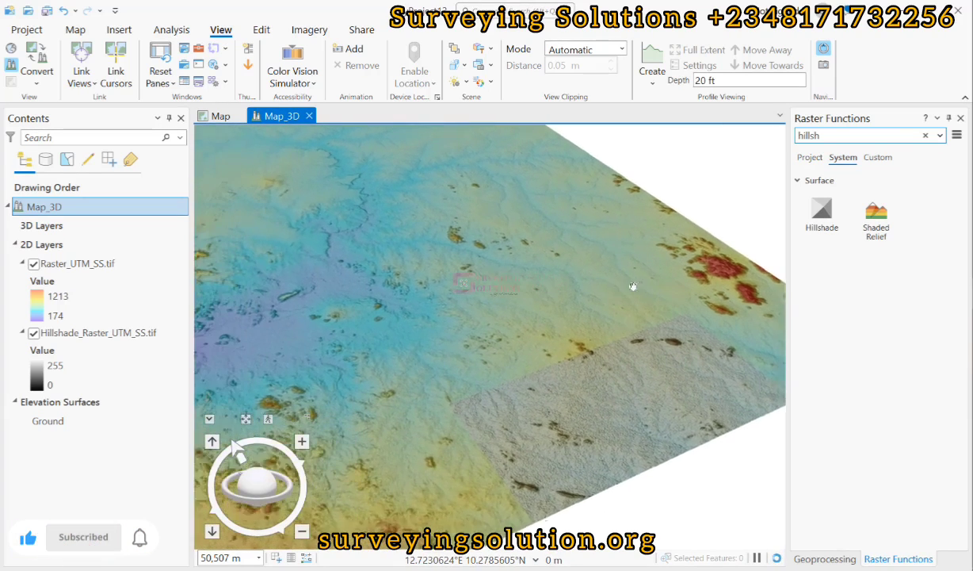
pyautogui.moveTo(294, 339); pyautogui.dragTo(545, 255)
pyautogui.moveTo(330, 290); pyautogui.dragTo(534, 308)
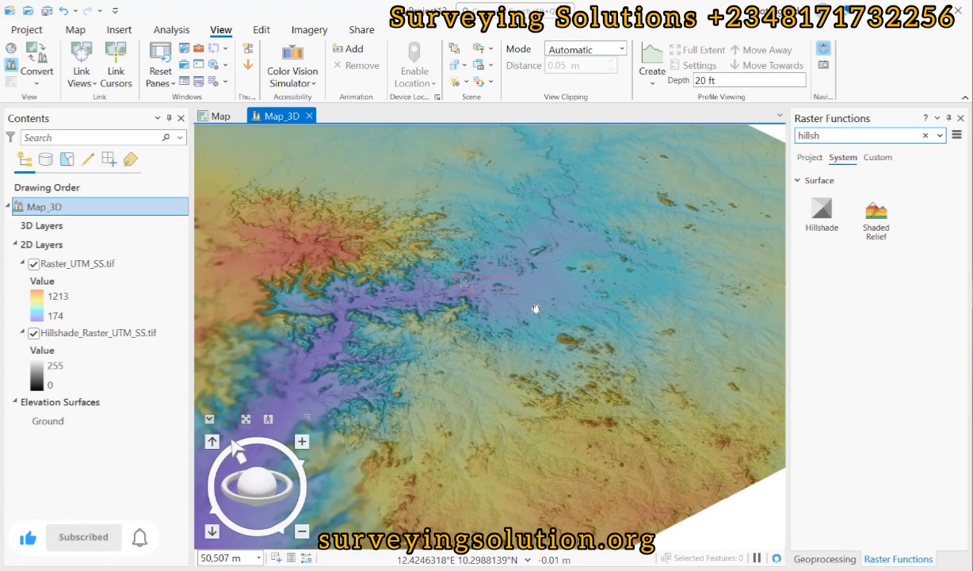
pyautogui.moveTo(359, 311); pyautogui.dragTo(470, 290)
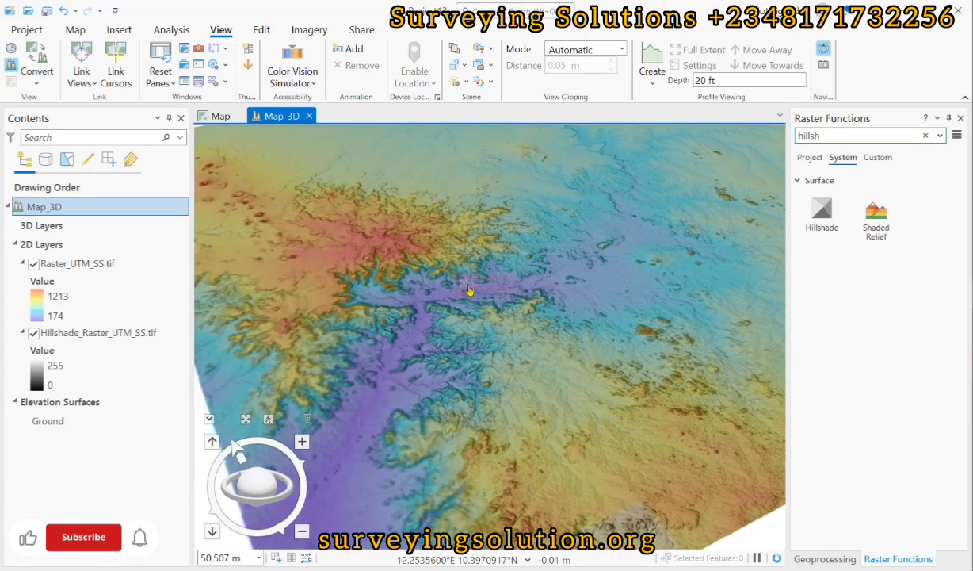
pyautogui.moveTo(392, 320); pyautogui.dragTo(391, 323)
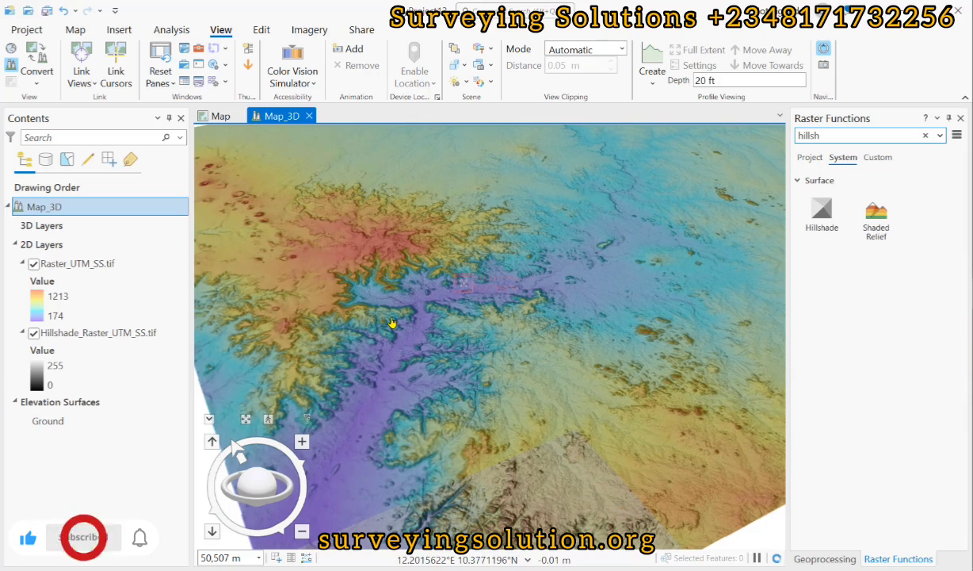